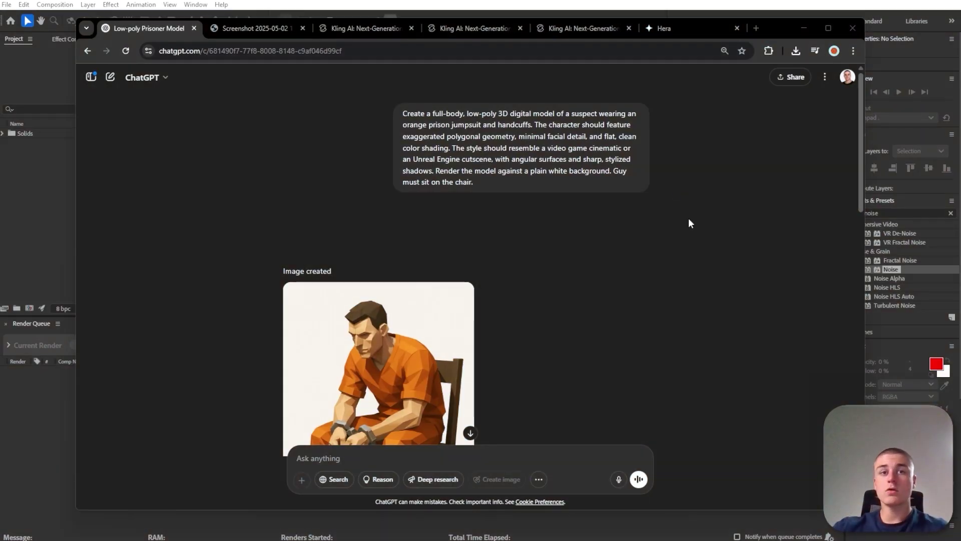
- Review the ChatGPT prompts and generated images of the seated prisoner and the policeman
scroll(598, 260, down, 1)
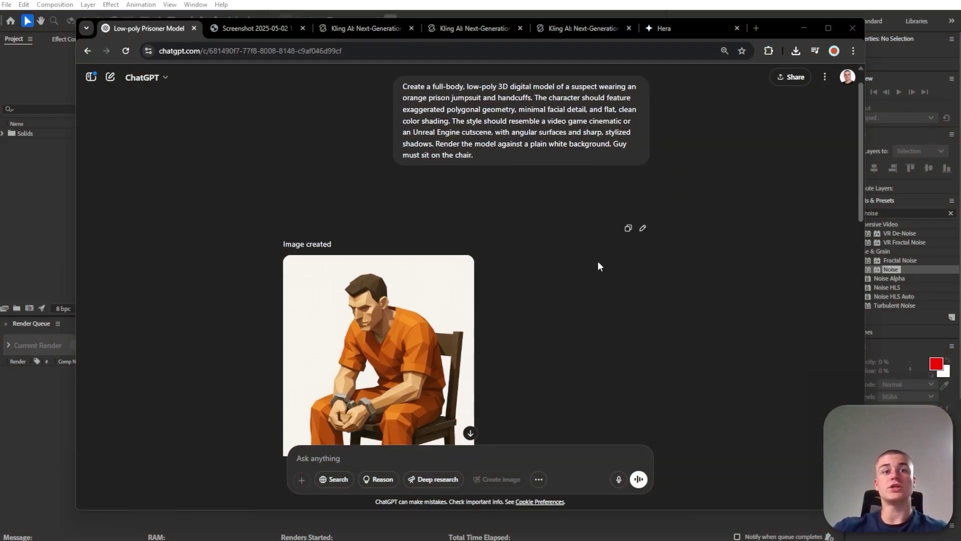
scroll(689, 255, down, 2)
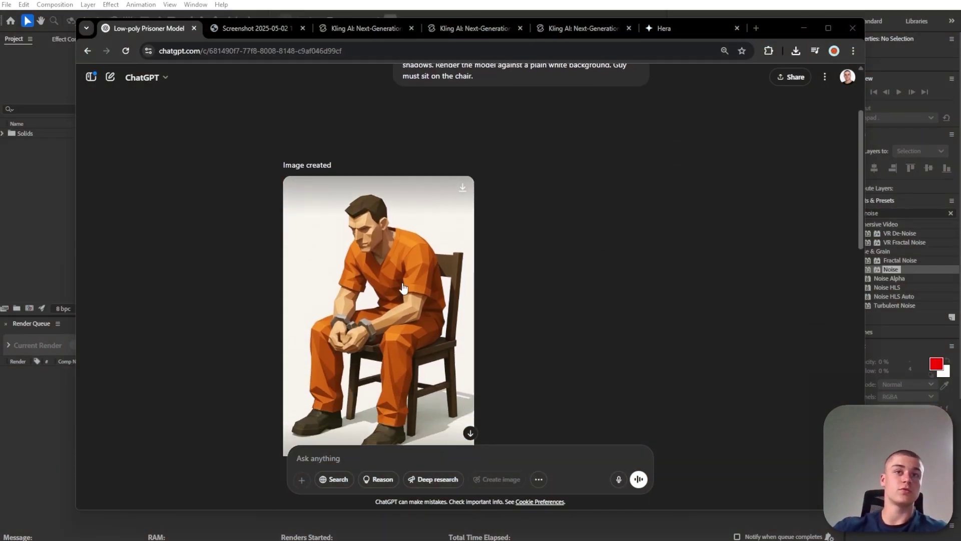
scroll(403, 284, down, 8)
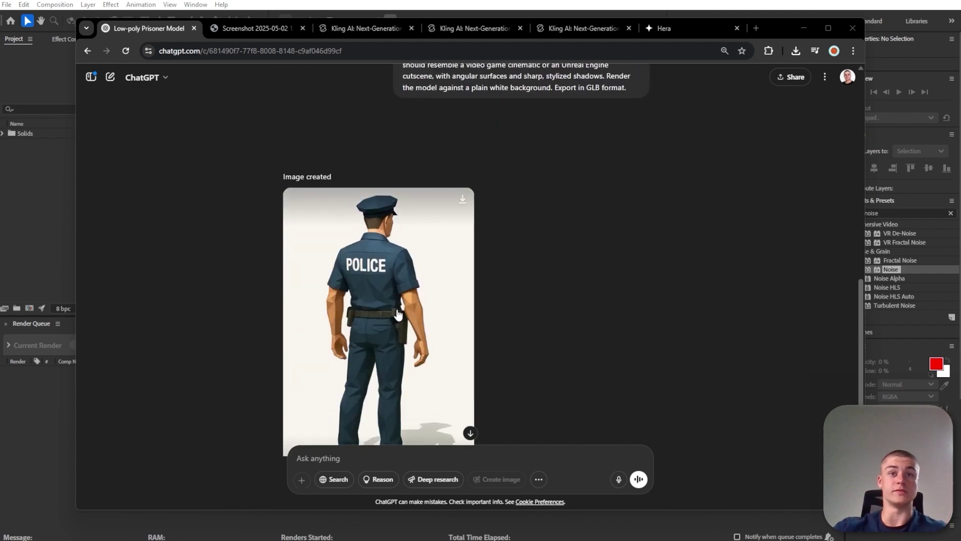
scroll(587, 368, up, 4)
scroll(579, 324, up, 6)
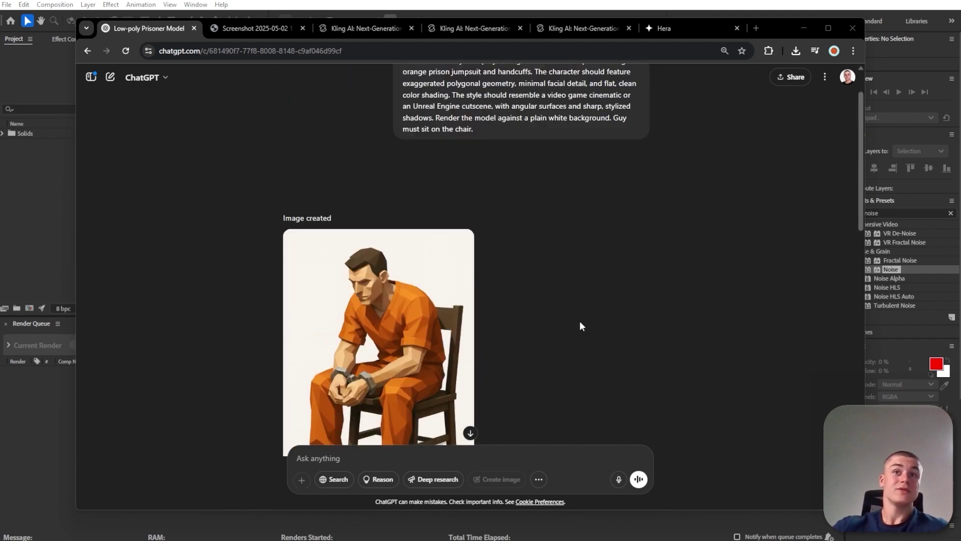
drag(491, 185, 390, 115)
click(771, 228)
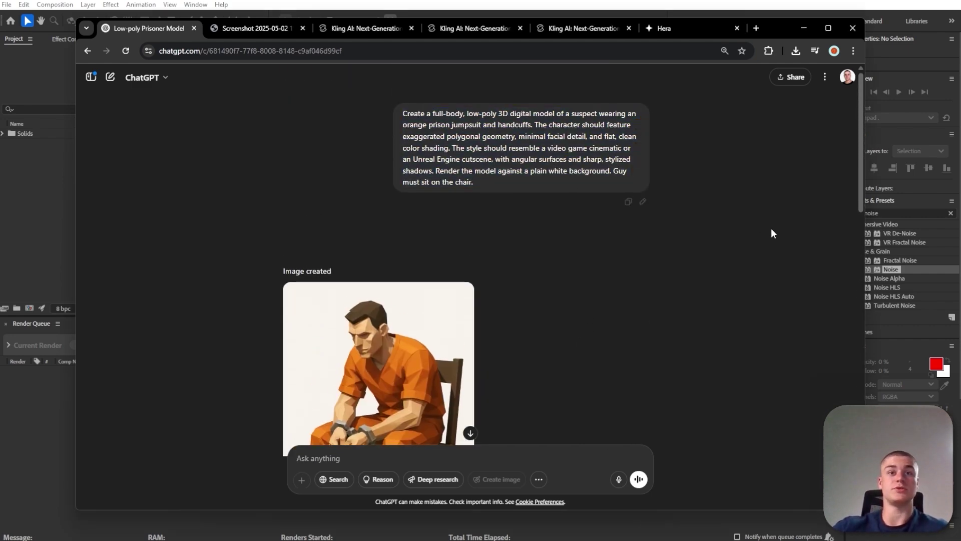
scroll(571, 218, down, 2)
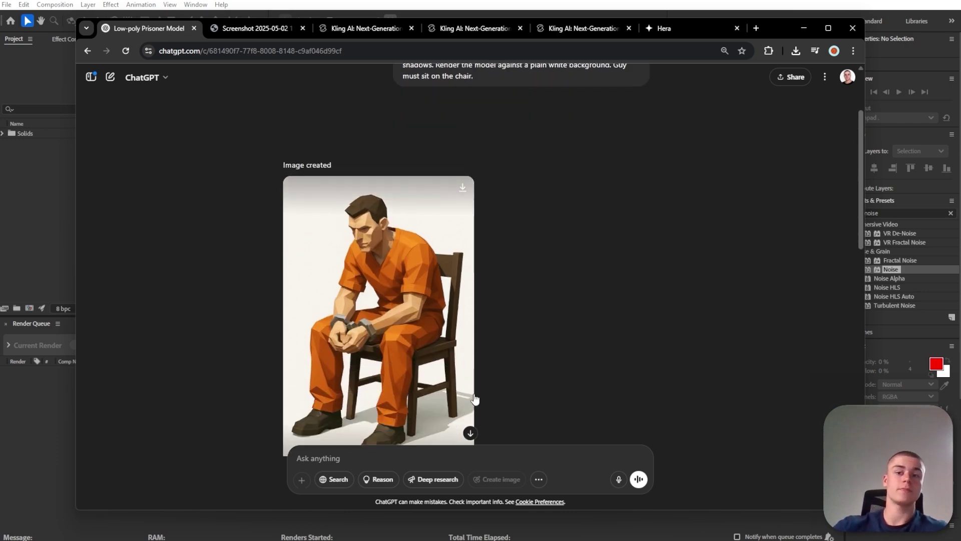
- Check the prepared asset files in the DOCUMENTARY, CRIMINAL ANIMATIONS folder and move its window out of view
click(559, 278)
click(539, 224)
click(528, 177)
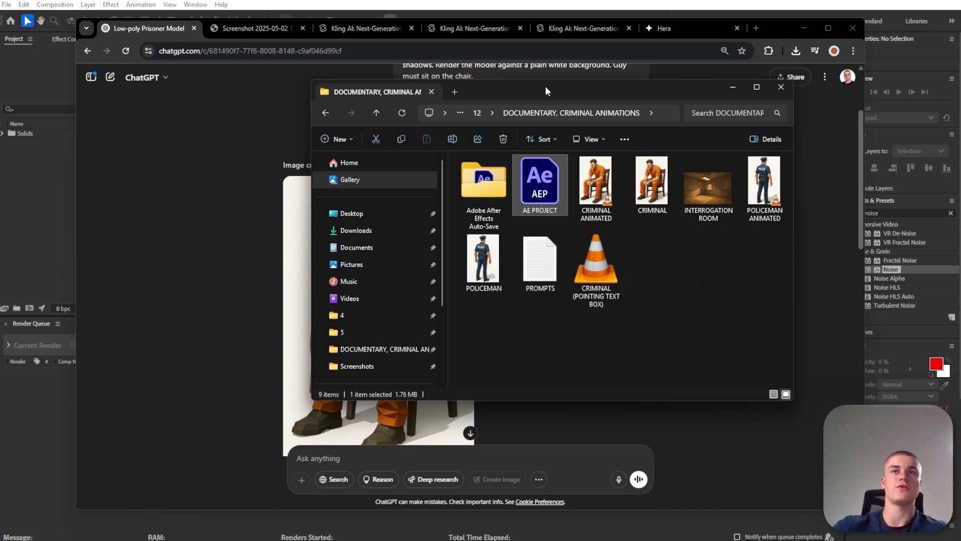
drag(543, 87, 621, 540)
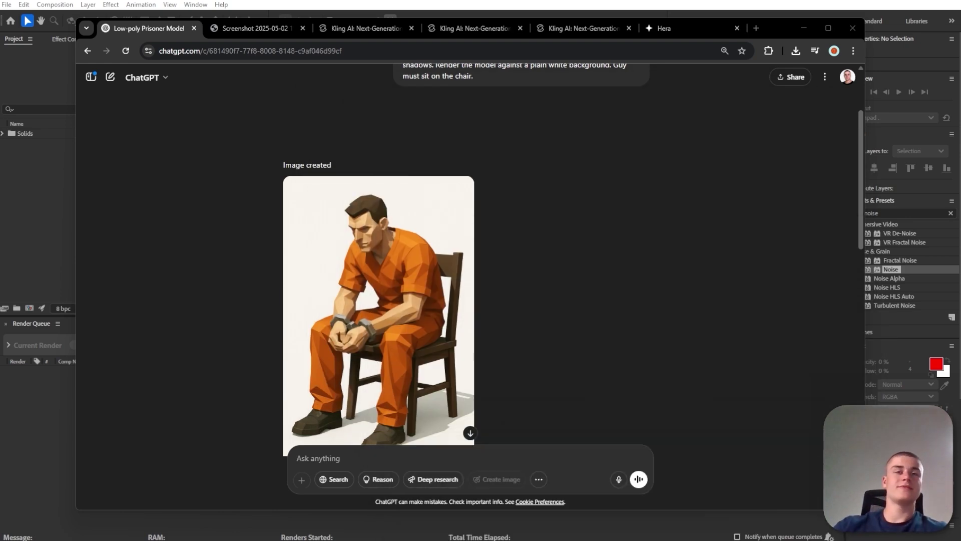
- Review the interrogation room prompt and image, and return to the generated policeman and prisoner images
click(239, 29)
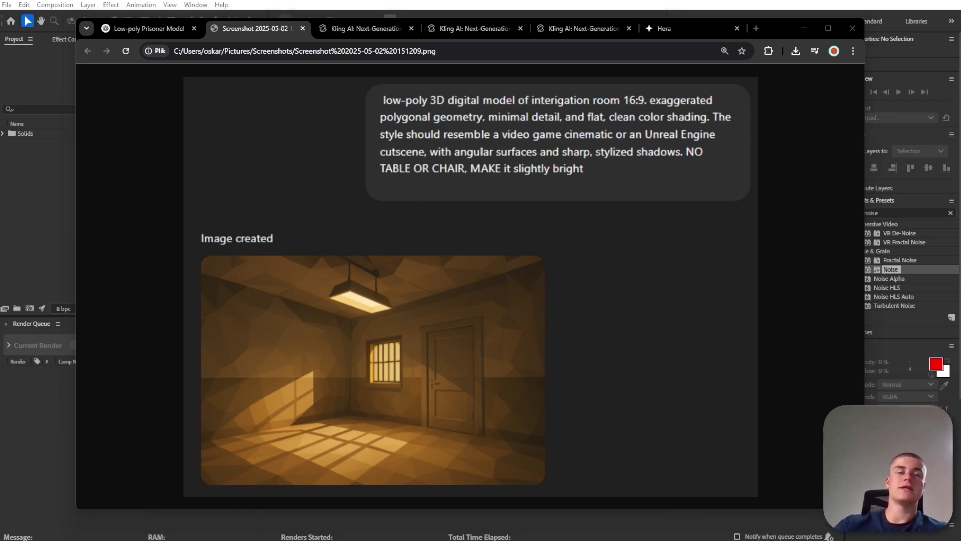
click(145, 29)
scroll(626, 284, down, 10)
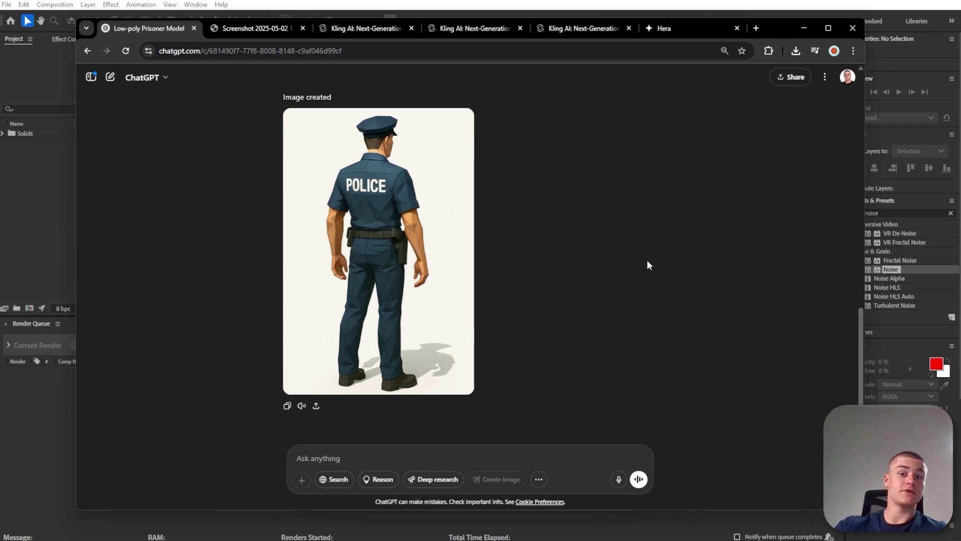
scroll(674, 286, up, 10)
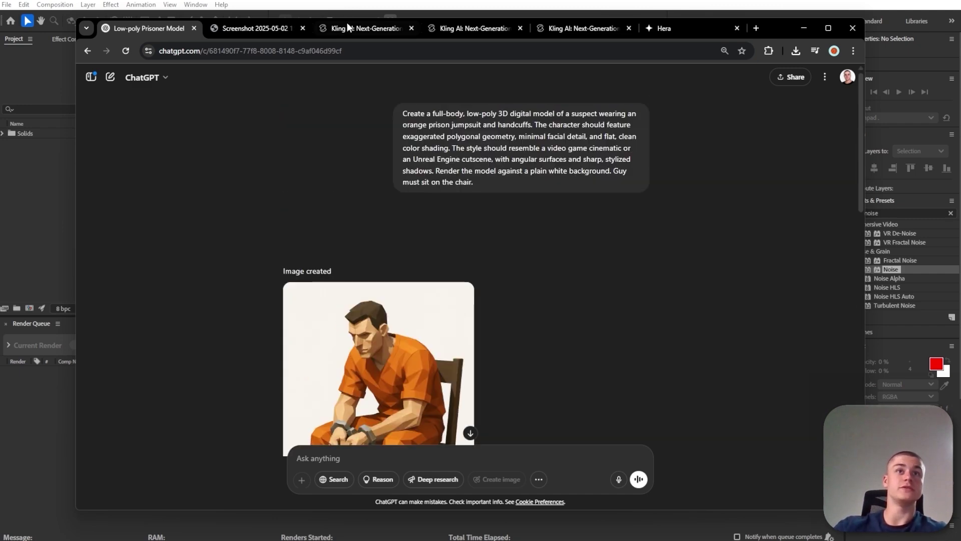
- In Kling AI's image-to-video generator, load the policeman image as the start frame and review the motion prompt
click(346, 27)
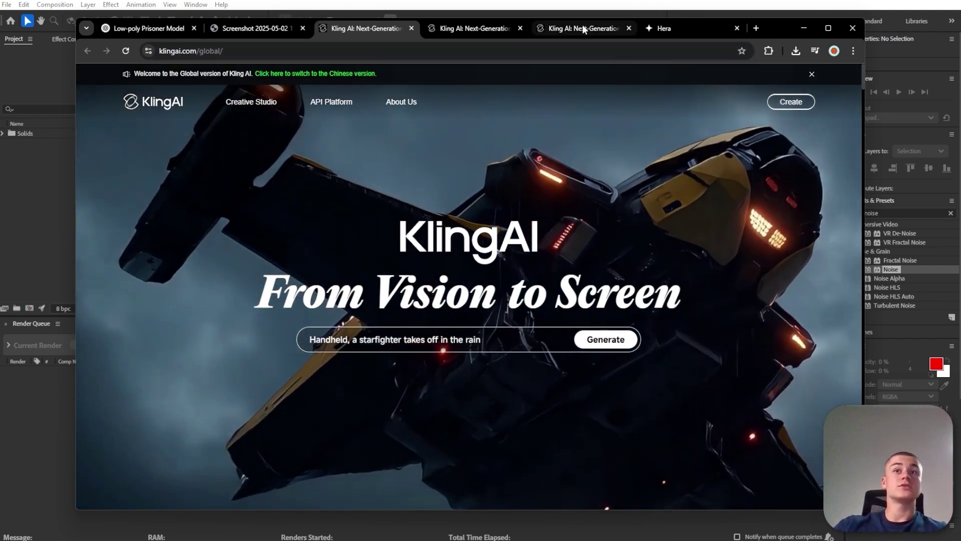
click(585, 28)
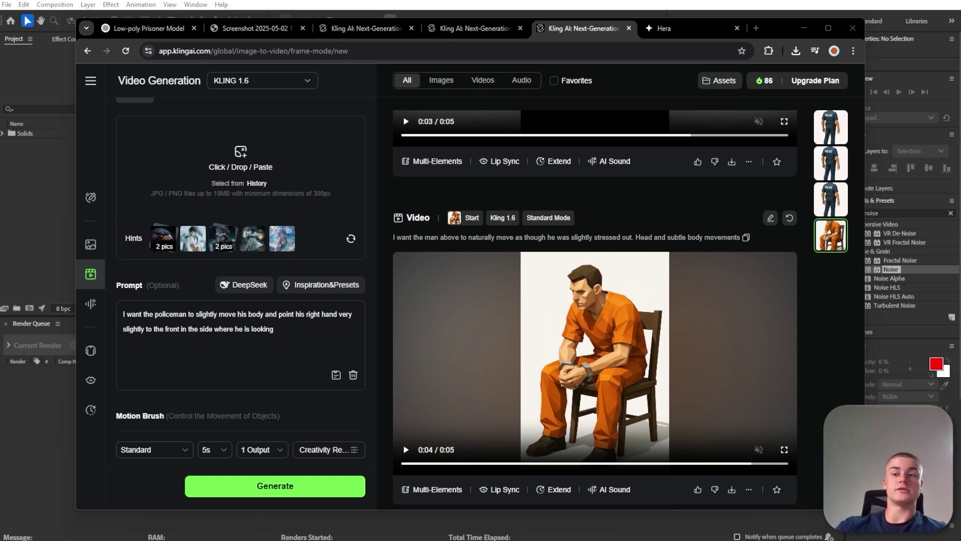
drag(241, 100, 241, 166)
drag(275, 368, 221, 357)
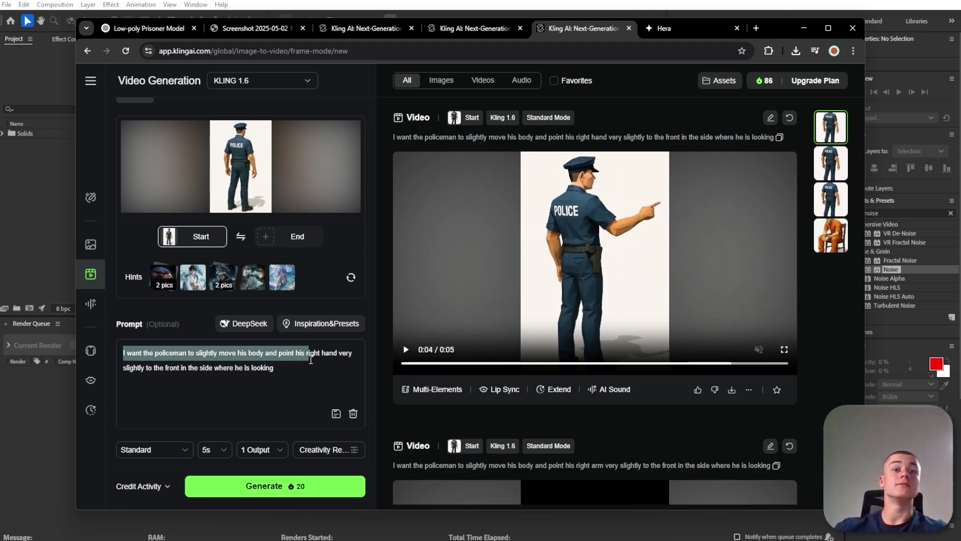
drag(352, 360, 187, 375)
click(250, 386)
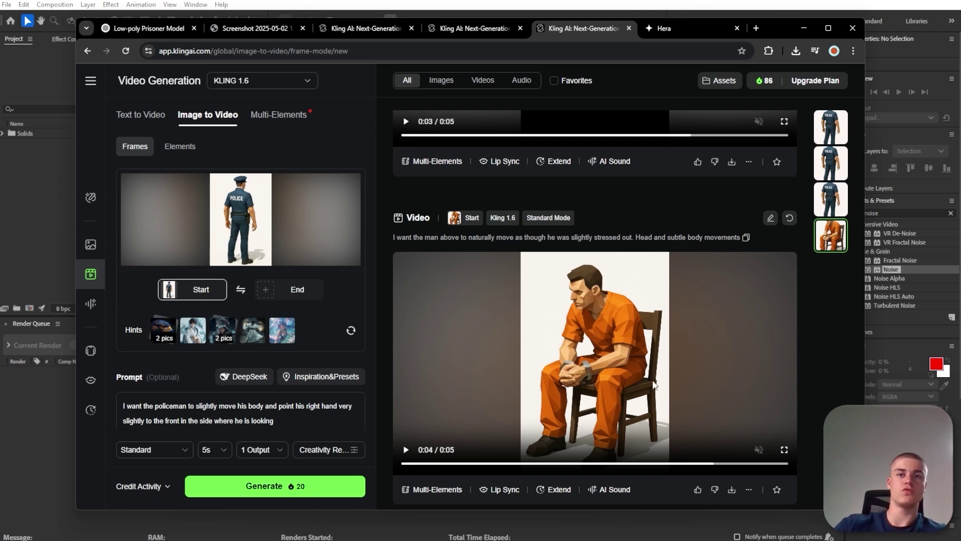
- Play the generated video of the prisoner sitting on the chair
click(433, 463)
click(406, 450)
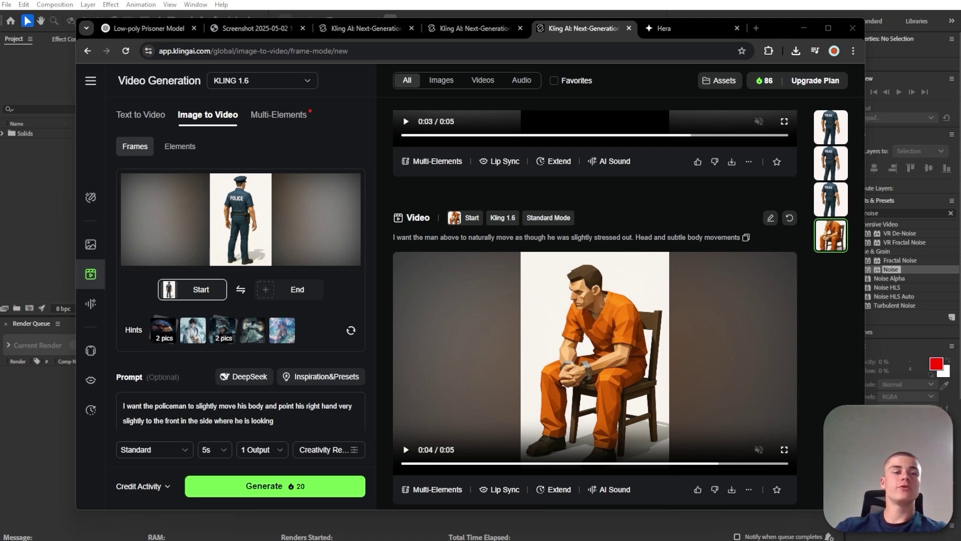
- Switch to After Effects and create a new 1920 x 1080 composition at 30 fps
click(58, 431)
key(ctrl+n)
key(Return)
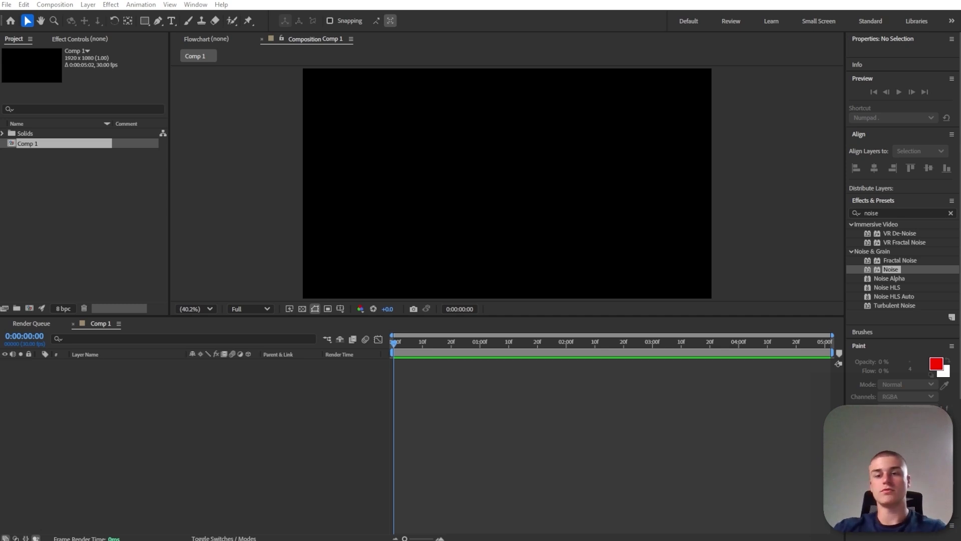
- Add CRIMINAL ANIMATED.mp4 to Comp 1 and scale it to 91%
drag(329, 383, 214, 375)
key(s)
click(271, 452)
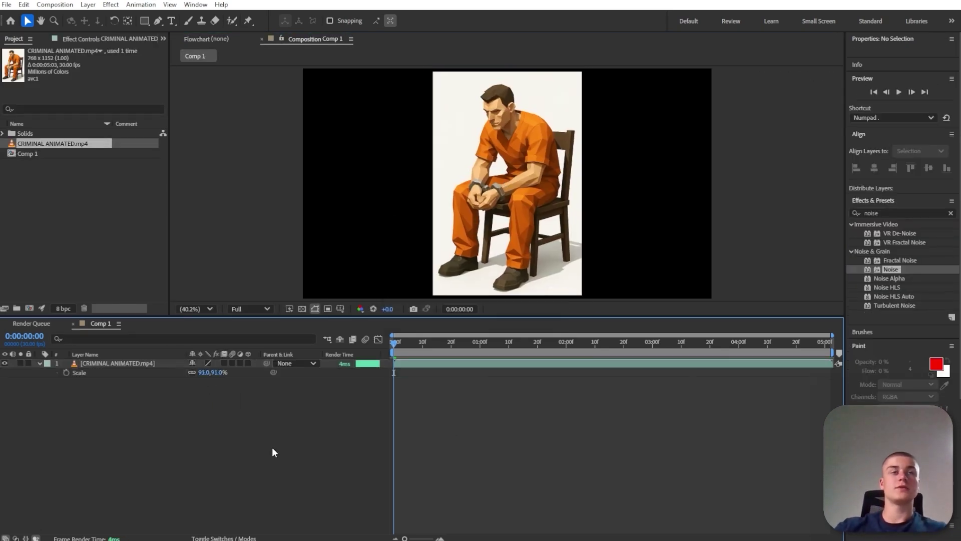
- Select the seated prisoner and his chair with the Roto Brush on the CRIMINAL ANIMATED.mp4 layer and freeze the propagation
click(144, 365)
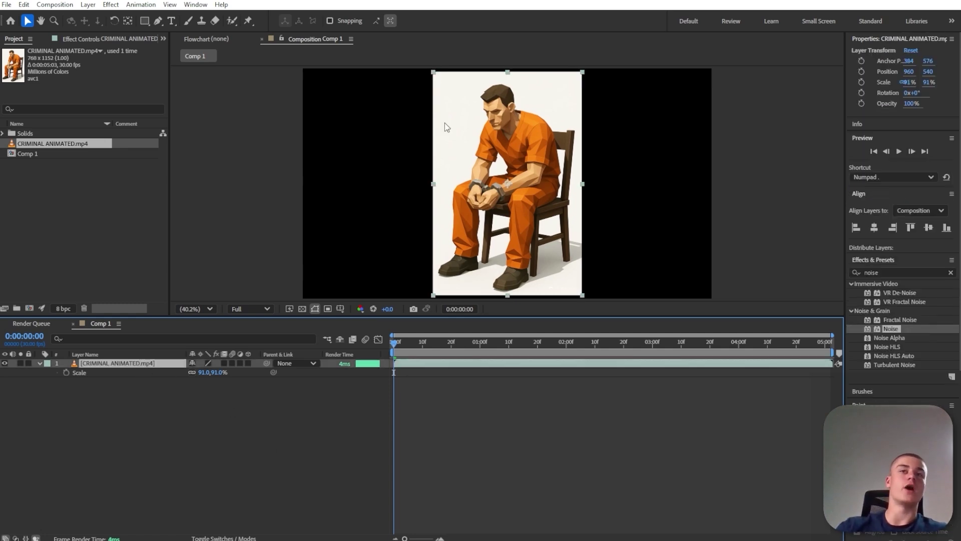
click(232, 21)
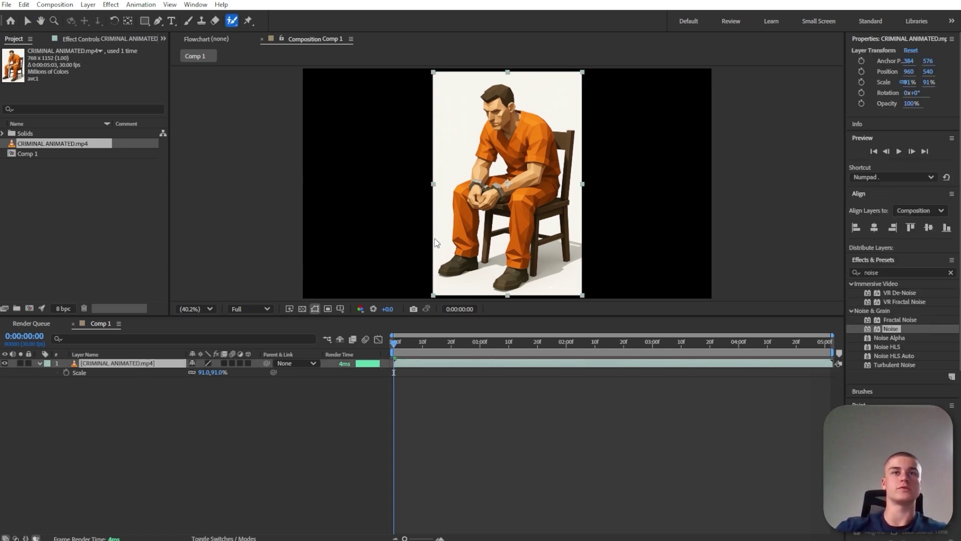
double_click(494, 188)
scroll(461, 246, up, 2)
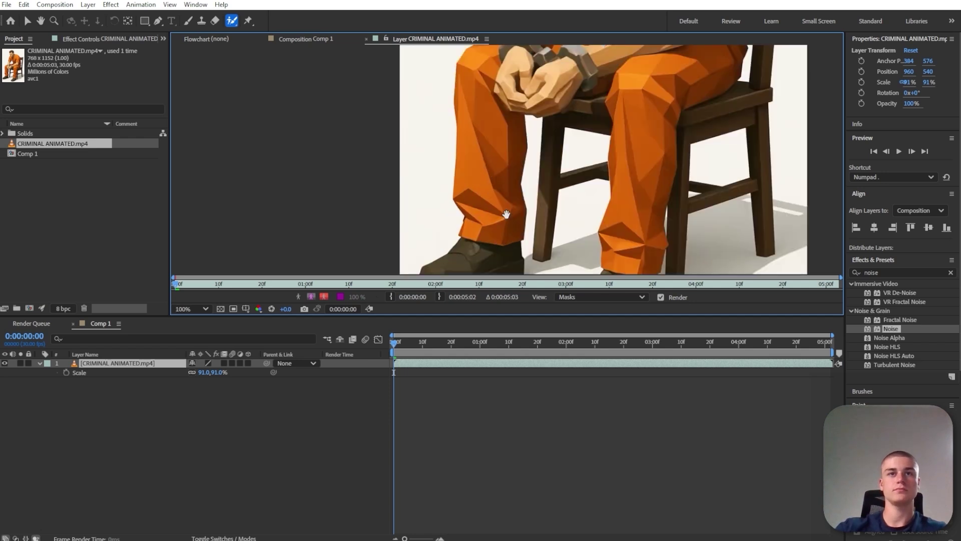
drag(574, 239, 623, 70)
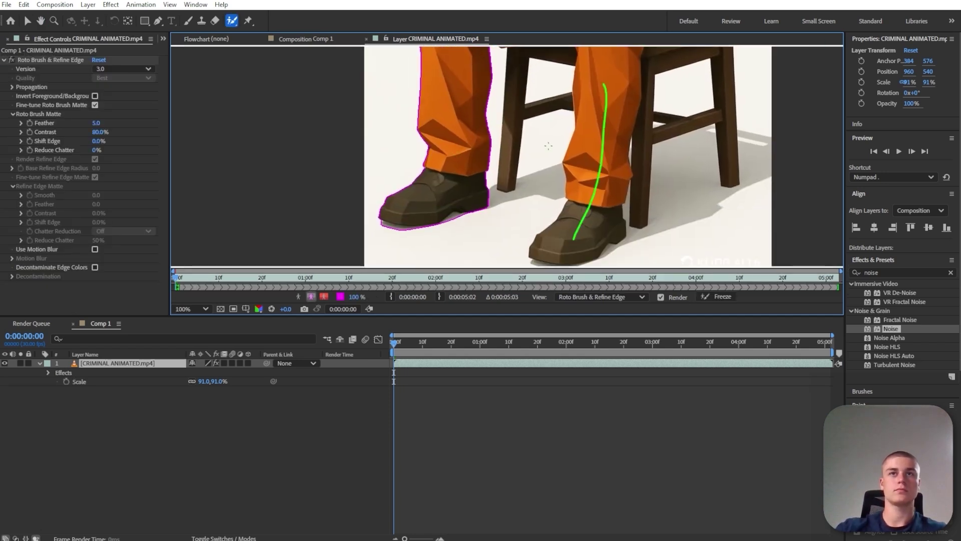
scroll(520, 163, down, 2)
drag(475, 94, 499, 130)
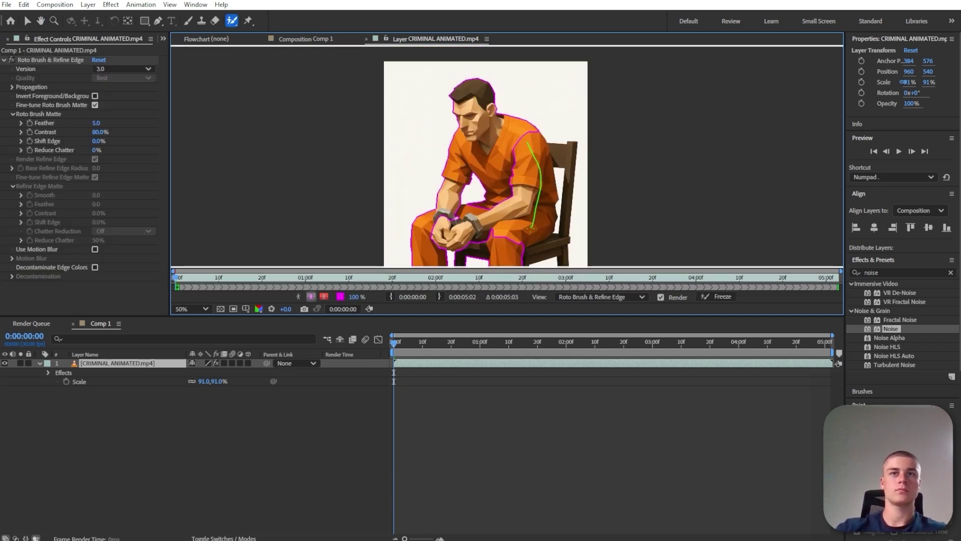
drag(531, 229, 518, 252)
drag(641, 252, 615, 157)
scroll(616, 157, up, 1)
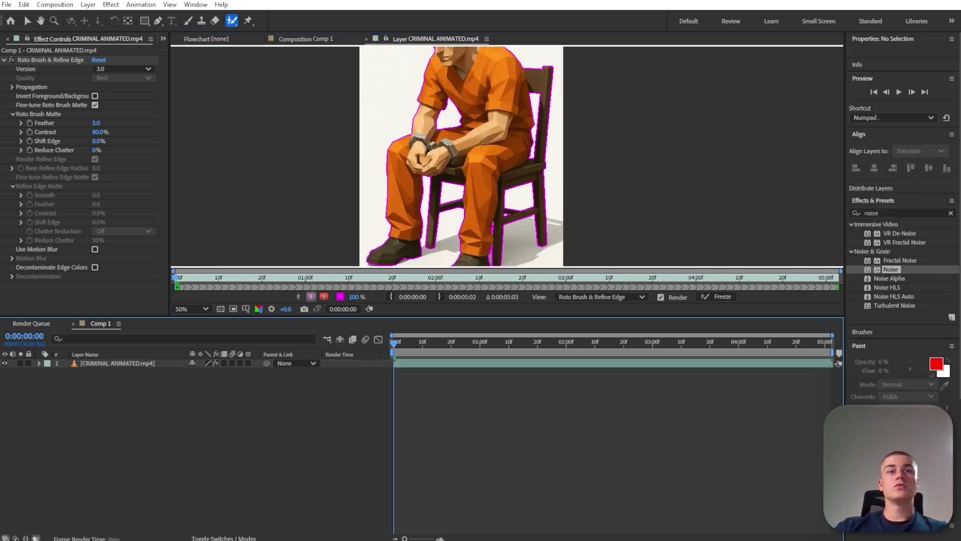
scroll(465, 146, down, 1)
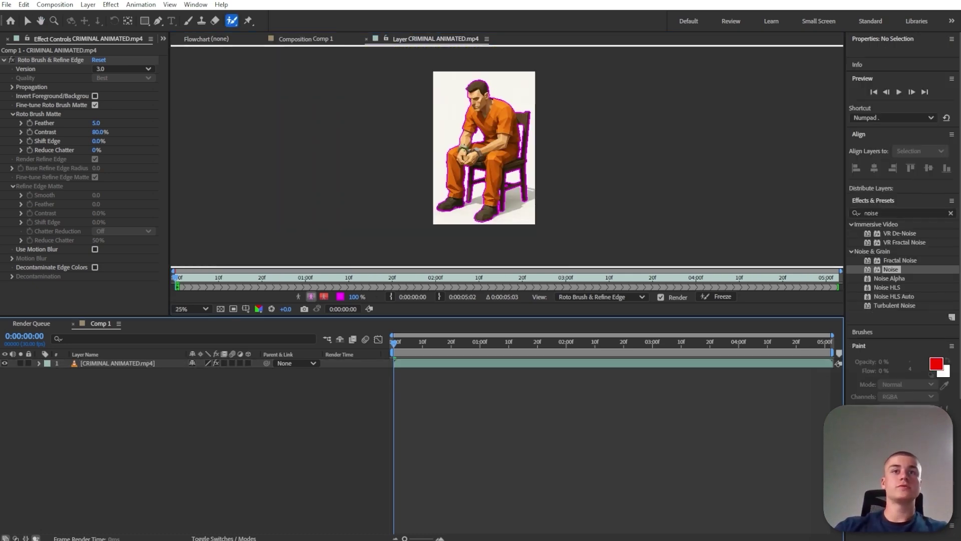
click(716, 297)
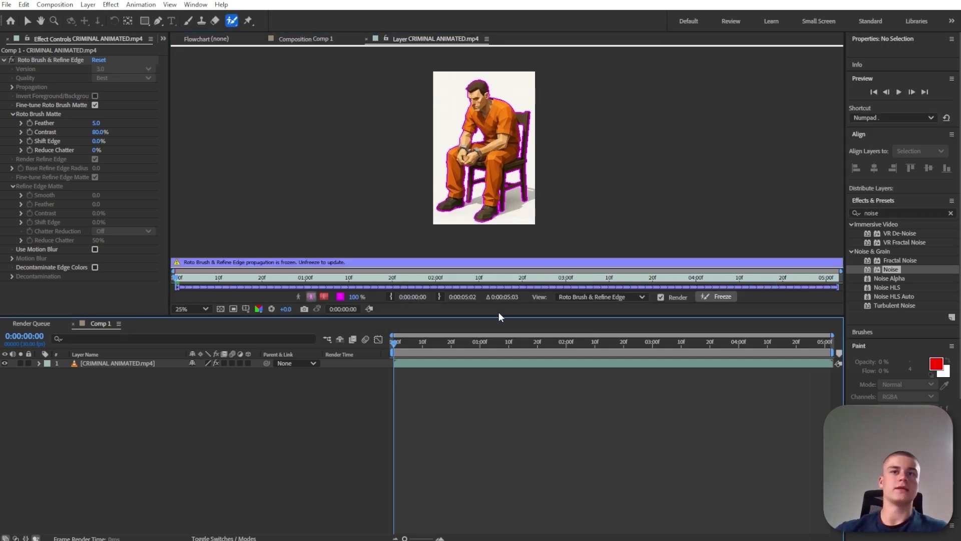
drag(500, 317, 499, 350)
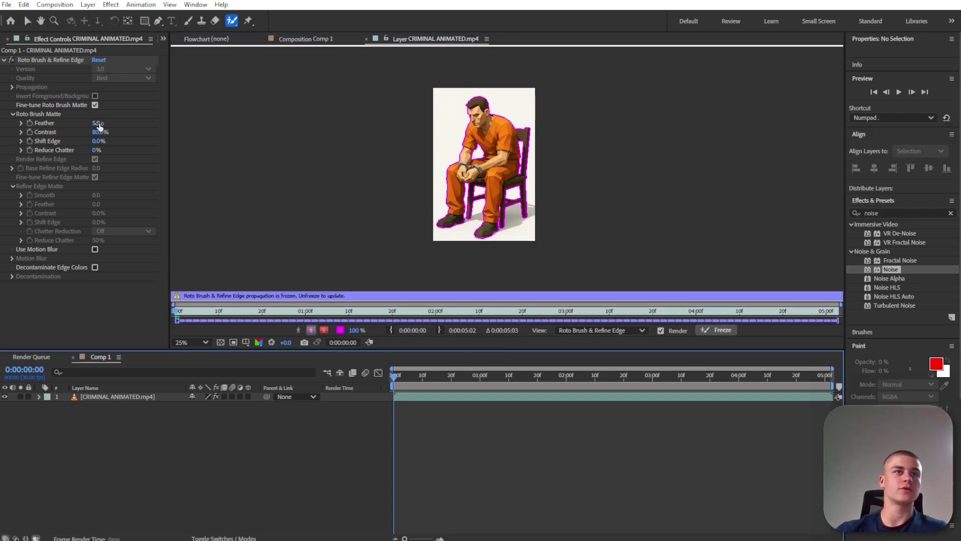
- Set the prisoner's Roto Brush matte to Feather 5.6 and Shift Edge -59%, and check the cutout in Comp 1
drag(98, 124, 88, 143)
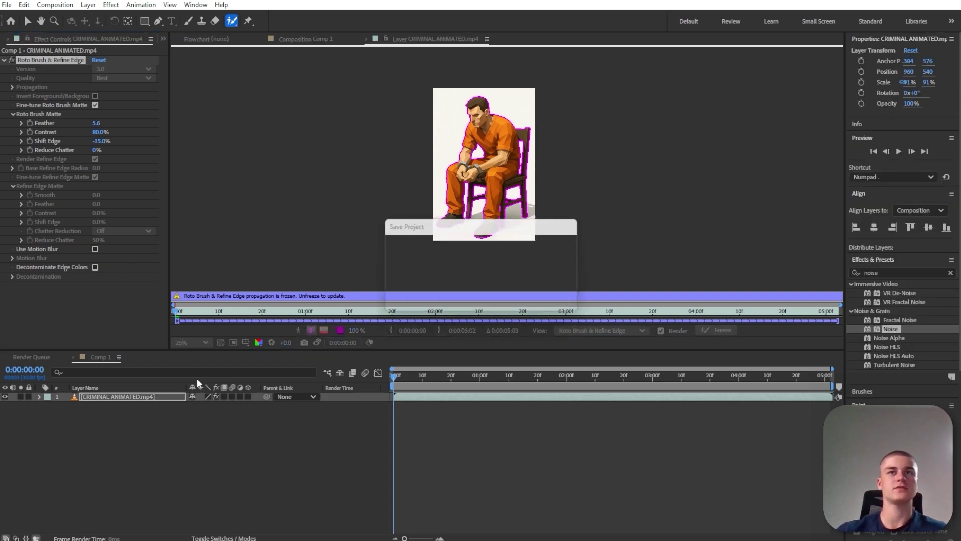
click(317, 43)
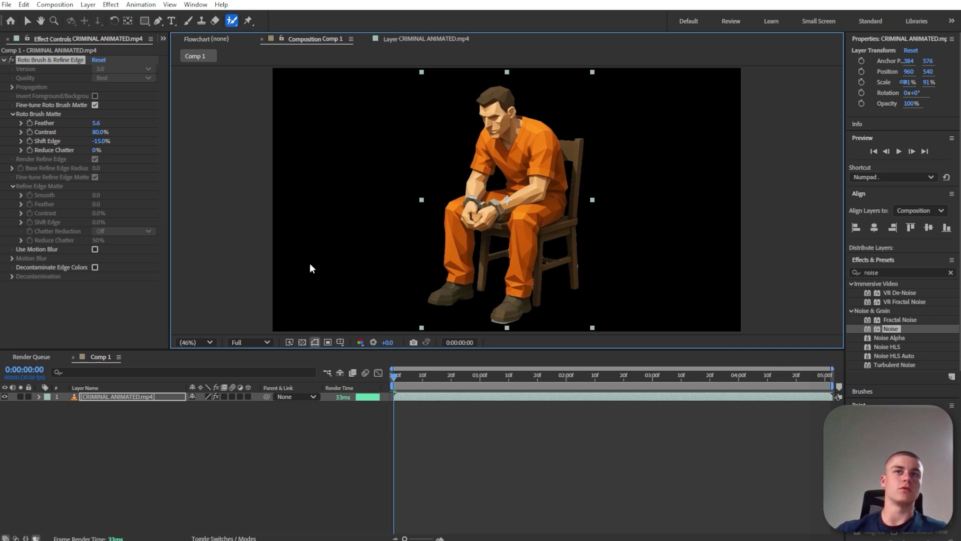
click(245, 519)
drag(551, 379, 374, 374)
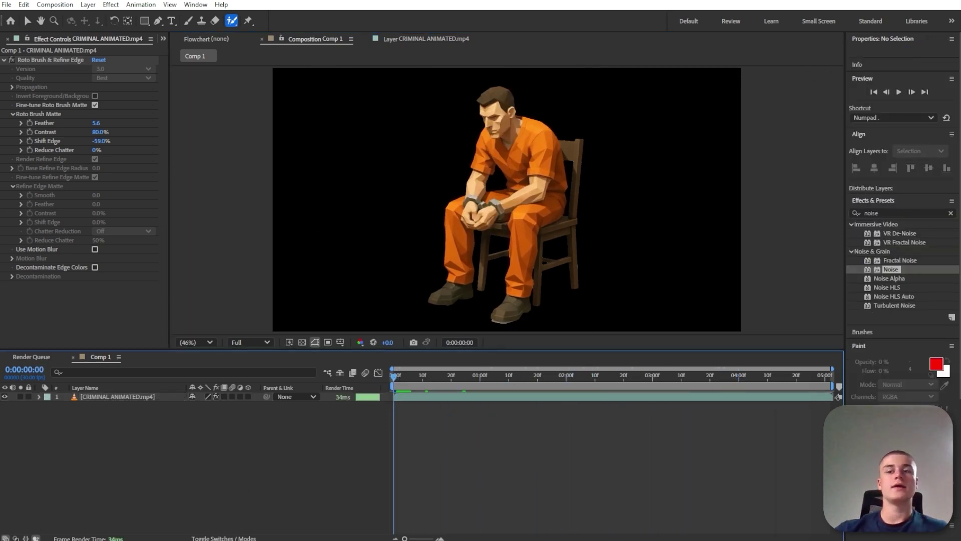
- Add POLICEMAN ANIMATED.mp4 above the prisoner layer in Comp 1 and scale it to 90%
drag(225, 471, 164, 474)
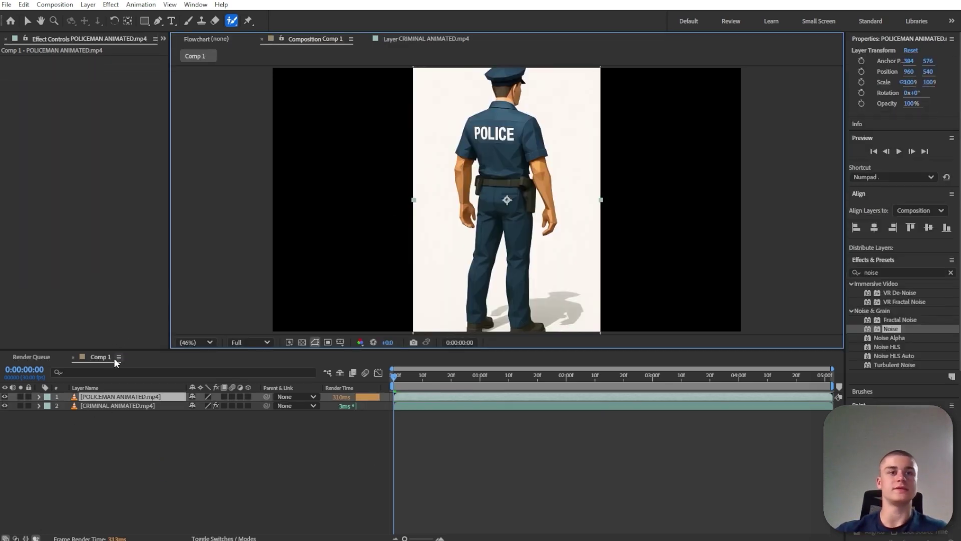
key(s)
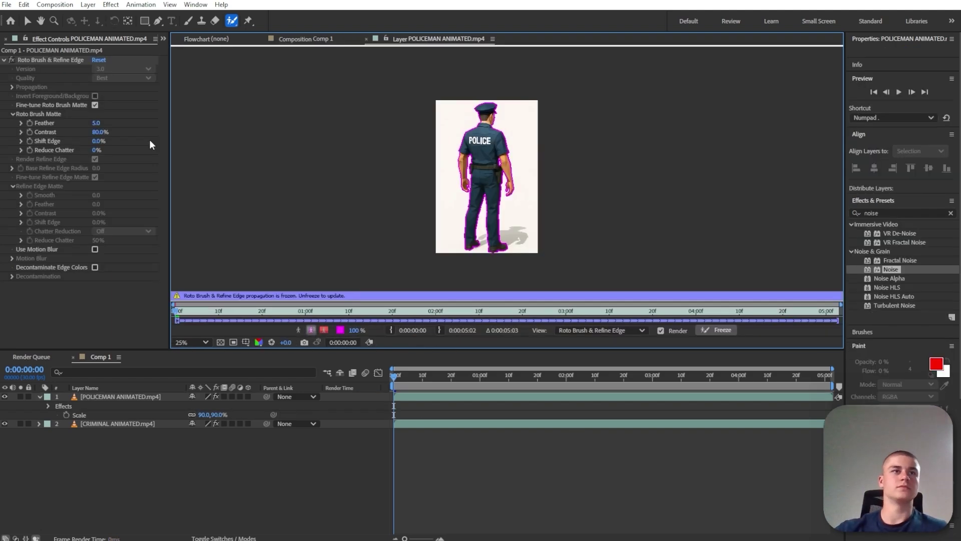
- Set the policeman's Roto Brush matte to Feather 7.7 and Shift Edge -64%, and return to Comp 1
mouse_move(98, 124)
mouse_down()
mouse_move(110, 122)
mouse_move(74, 150)
mouse_up()
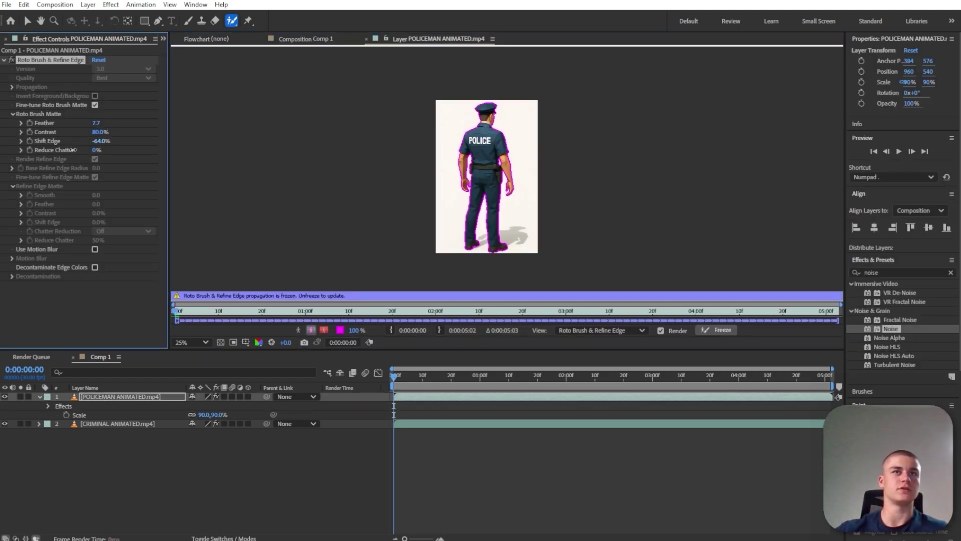
click(365, 39)
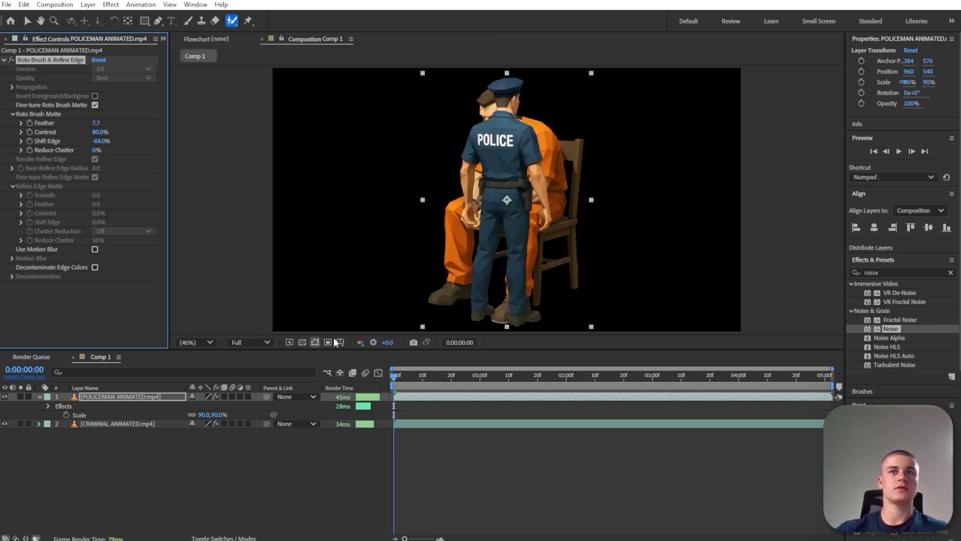
click(310, 522)
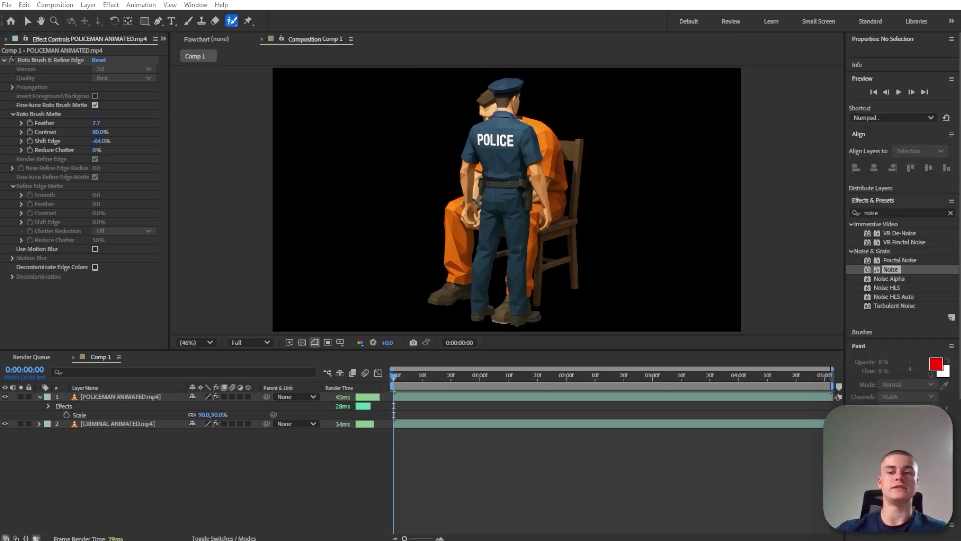
- Add INTERROGATION ROOM.png to Comp 1 and scale it to 130% so it fills the frame
drag(324, 500, 172, 472)
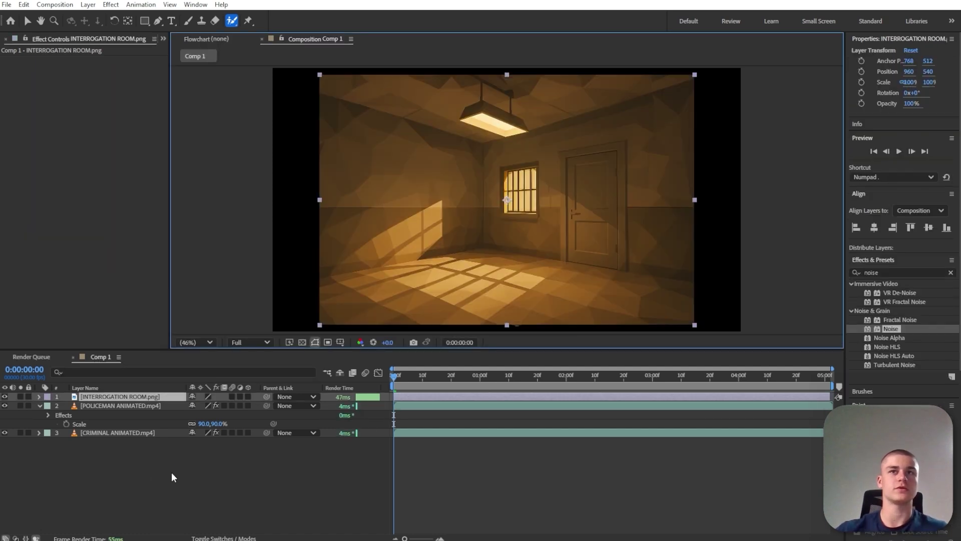
click(145, 399)
key(s)
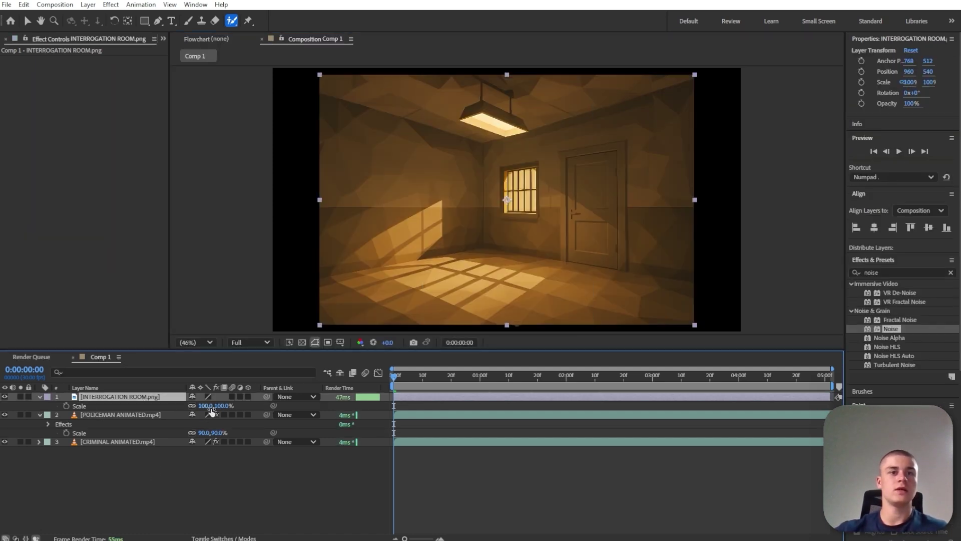
drag(216, 405, 232, 405)
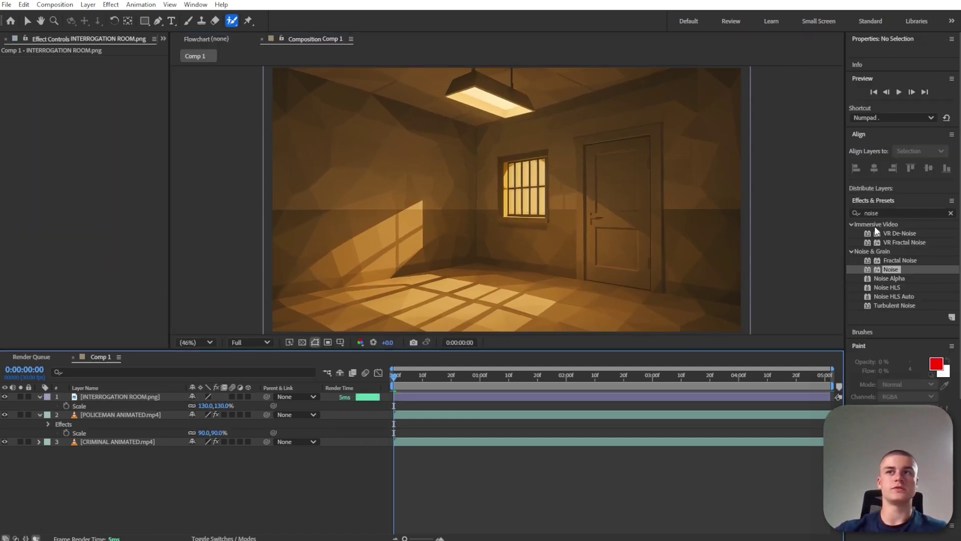
- Apply Lumetri Color to the interrogation room with Saturation 0 and move the layer beneath the policeman and prisoner
click(857, 213)
text(lumetri)
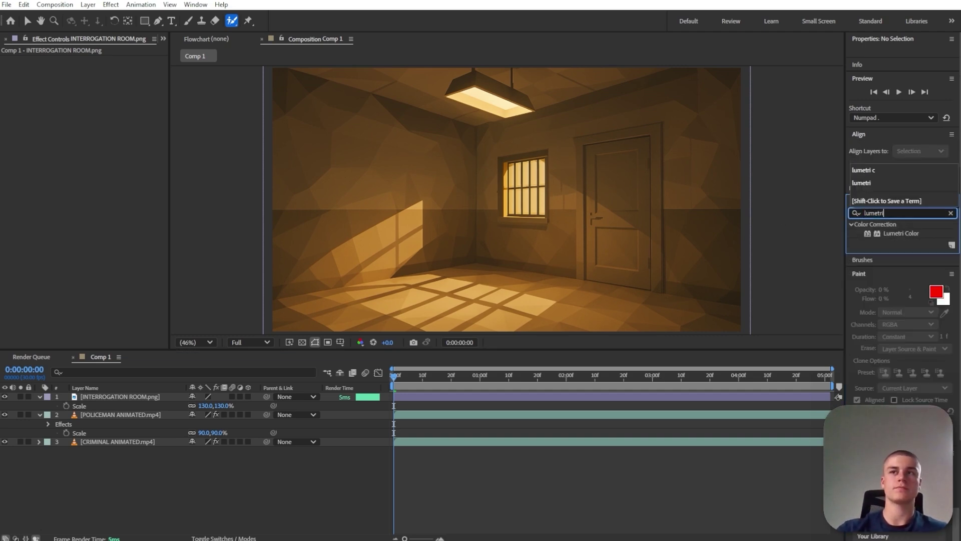
drag(901, 234, 146, 397)
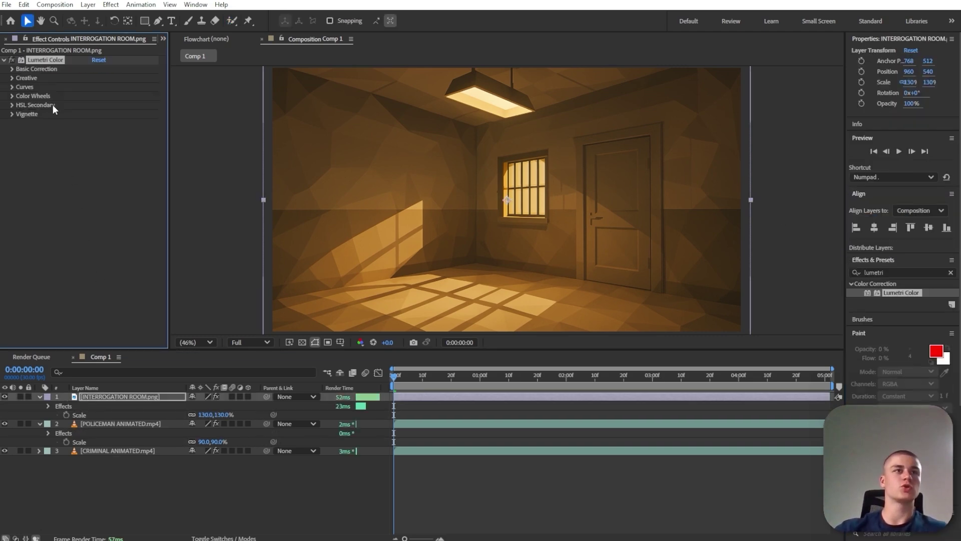
click(12, 69)
drag(96, 132, 46, 131)
drag(89, 397, 167, 461)
click(167, 461)
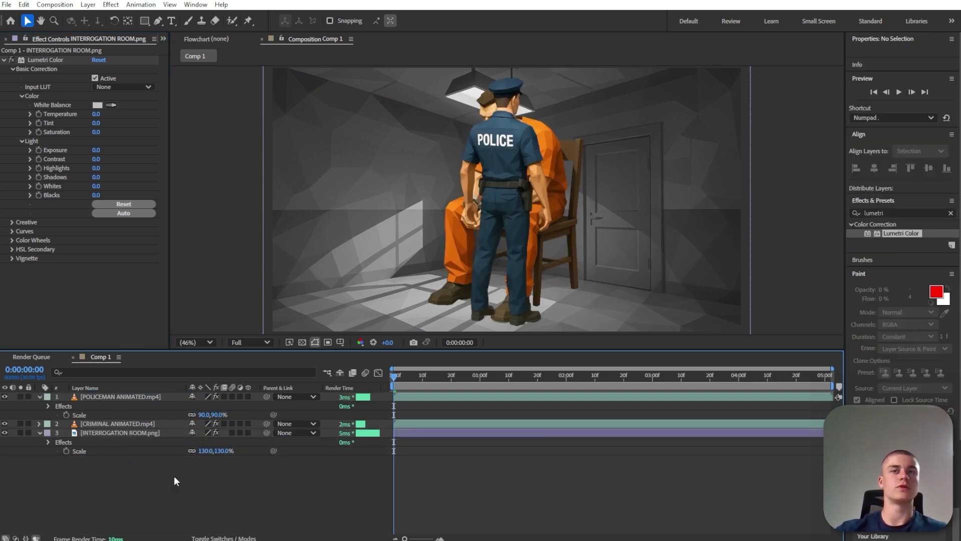
- Flip the policeman horizontally, enlarge him to 149% and place him in the right foreground at about 1394, 852
click(510, 142)
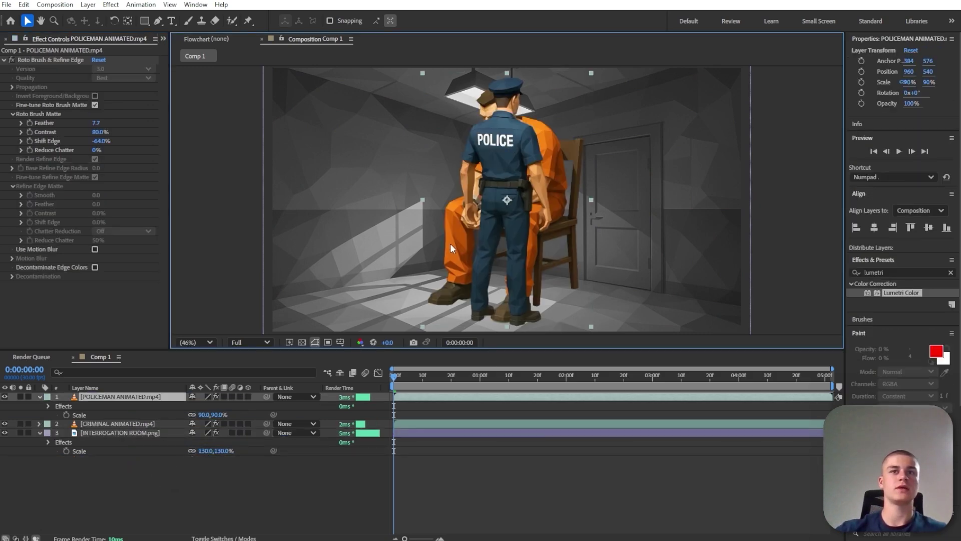
click(124, 518)
click(158, 397)
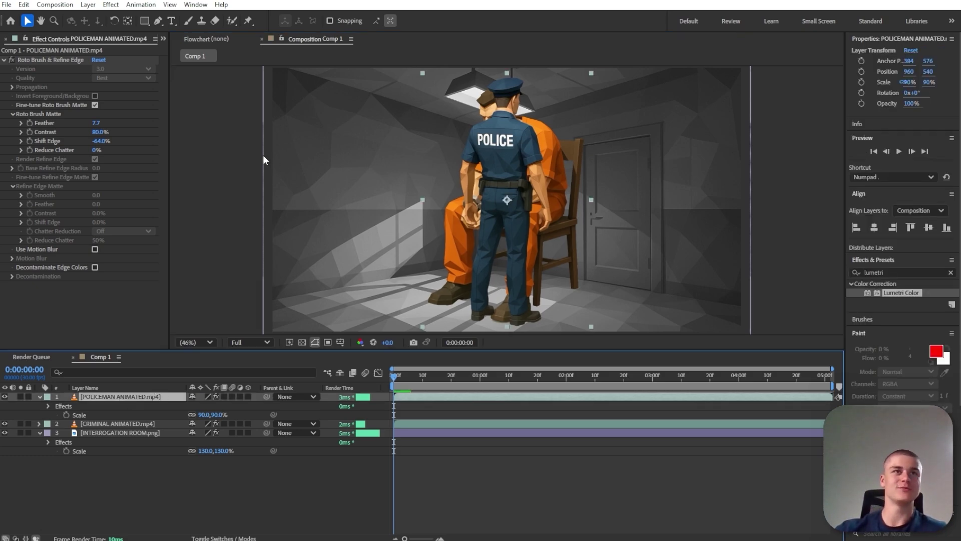
click(88, 4)
mouse_move(167, 133)
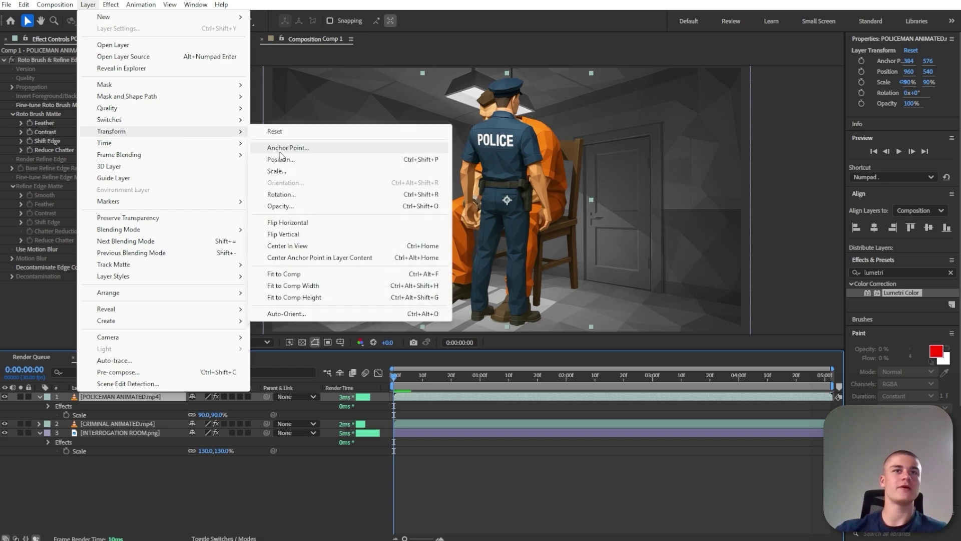
click(315, 224)
drag(501, 210, 605, 235)
key(s)
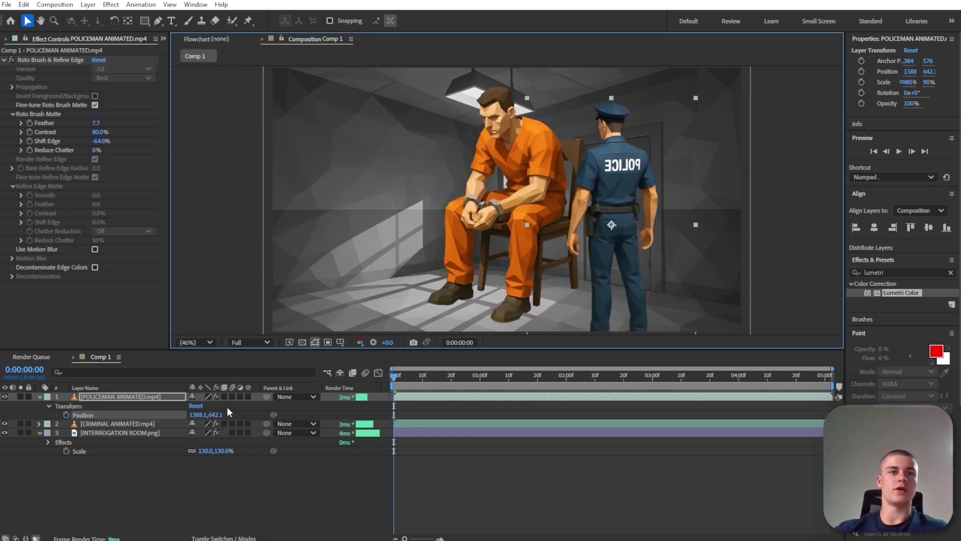
drag(227, 406, 227, 406)
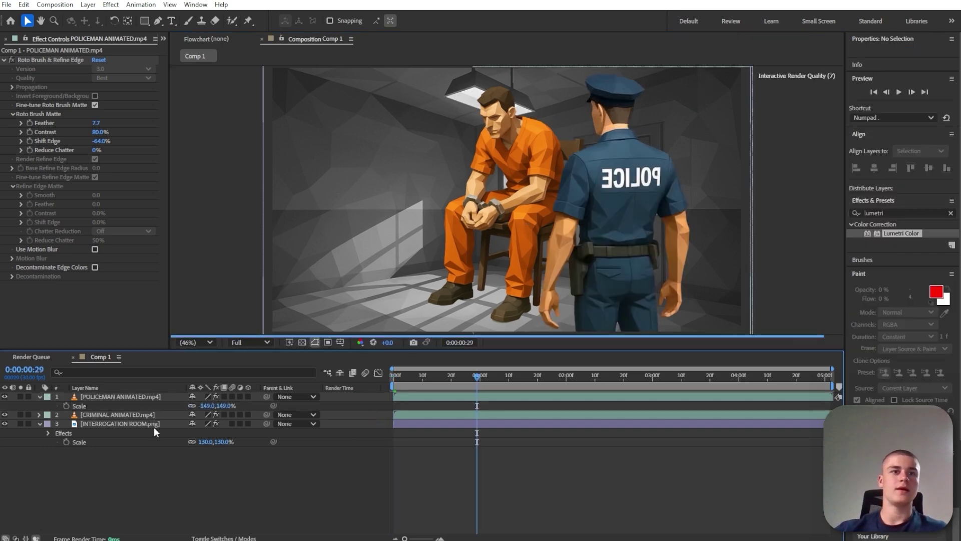
- Scale the prisoner layer to 55% and reposition him on the floor in front of the window at about 838, 650
click(152, 415)
key(s)
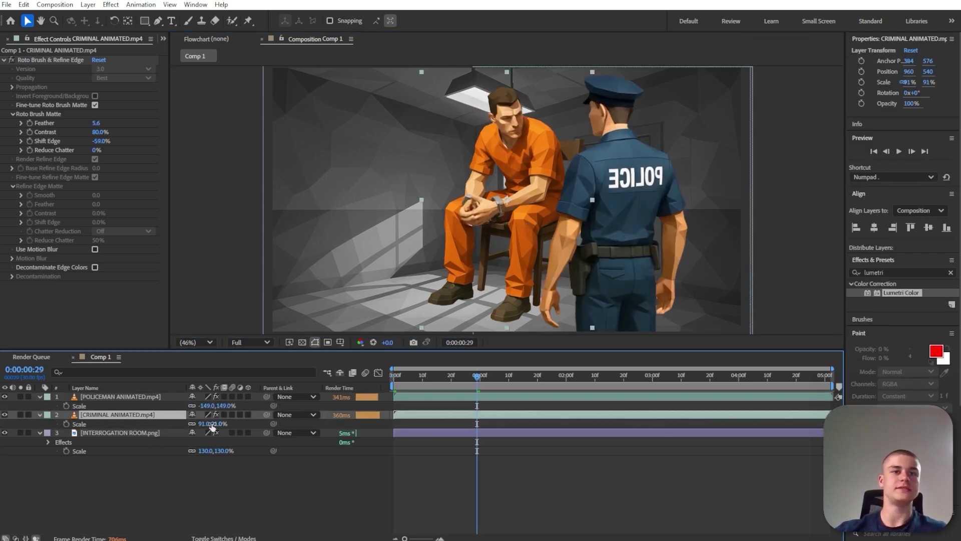
drag(212, 424, 197, 424)
drag(518, 212, 489, 236)
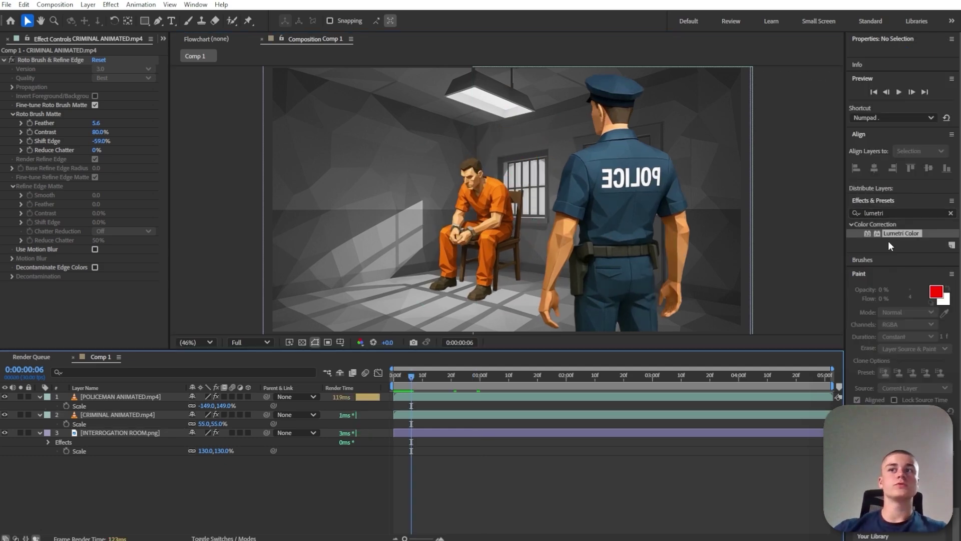
- Apply Lumetri Color to the policeman layer with Temperature -12 and Saturation 89
drag(899, 234, 135, 398)
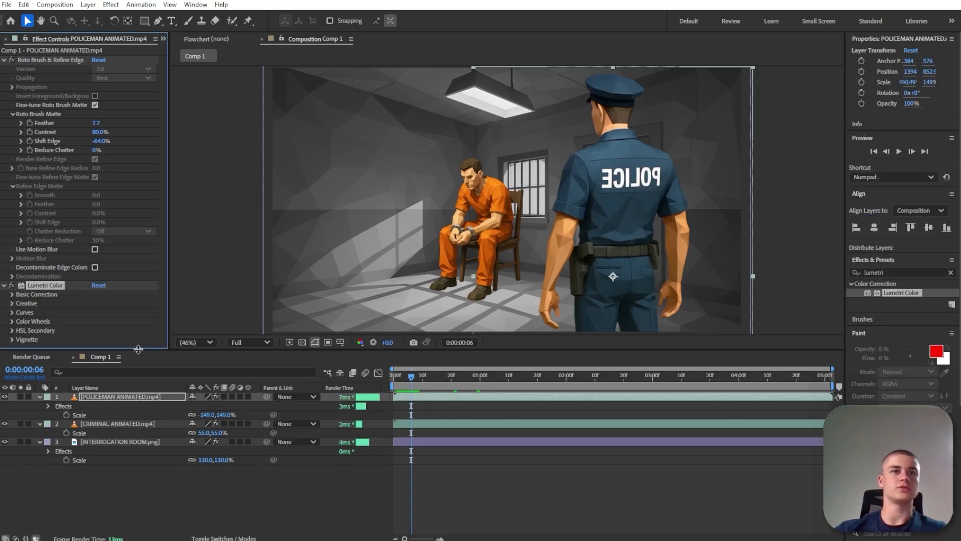
click(12, 294)
scroll(76, 287, down, 4)
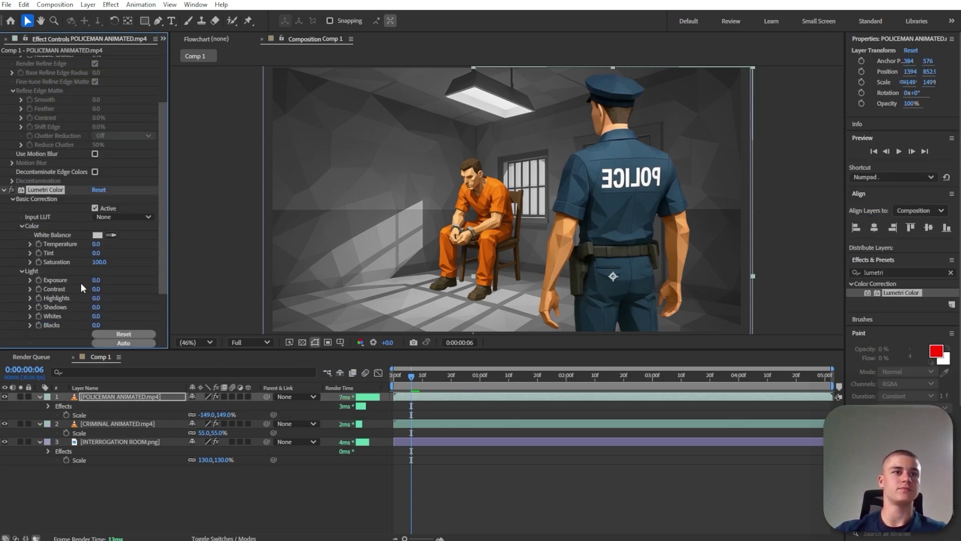
drag(99, 262, 89, 247)
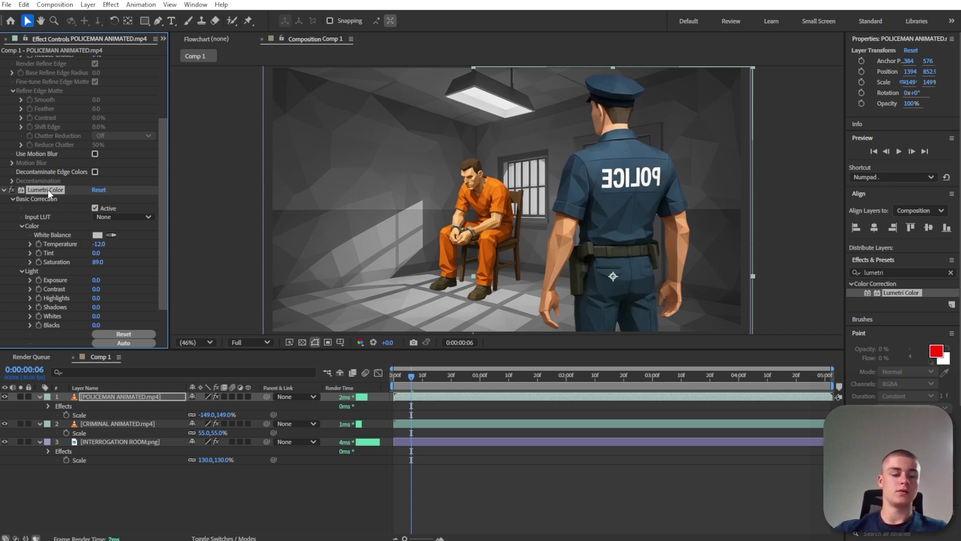
- Copy the policeman's Lumetri Color effect onto the prisoner layer and set its Temperature to -5
click(135, 425)
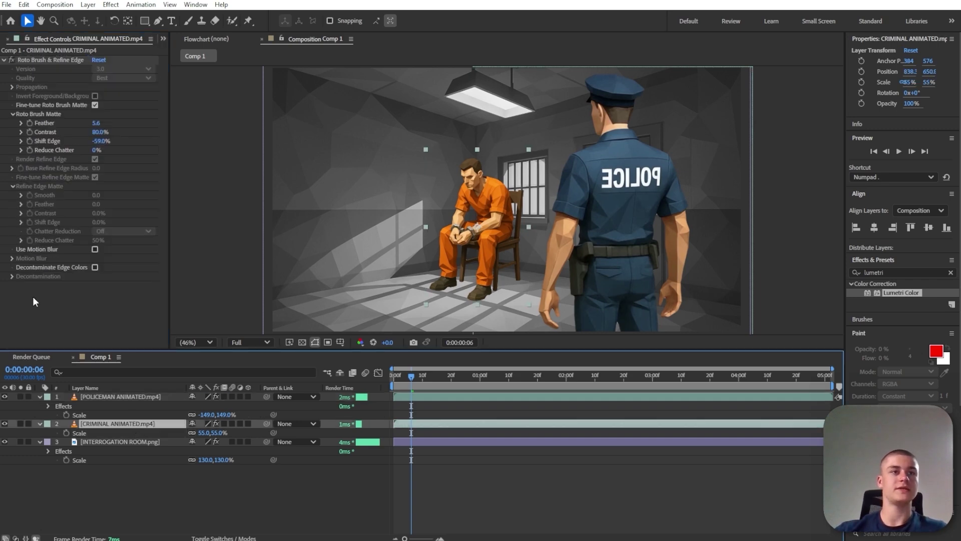
click(62, 294)
key(ctrl+v)
scroll(70, 288, down, 4)
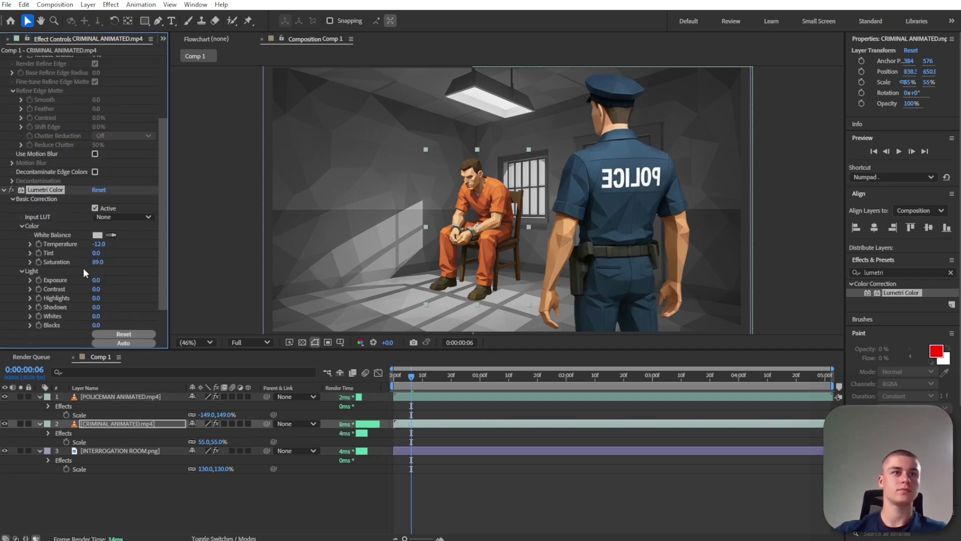
drag(105, 244, 108, 244)
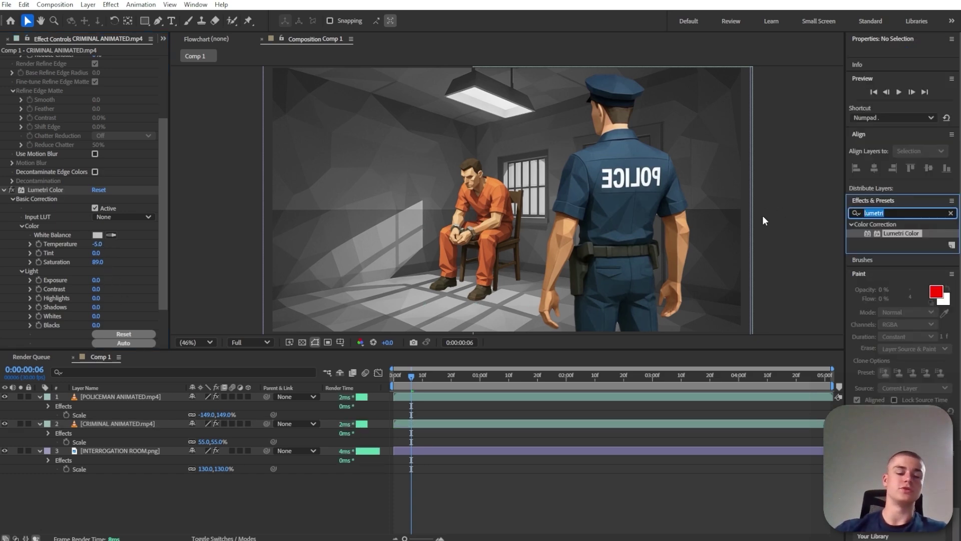
- Apply Drop Shadow to the policeman with Opacity 24%, Direction 243°, Distance 425 and Softness 29
text(shadow)
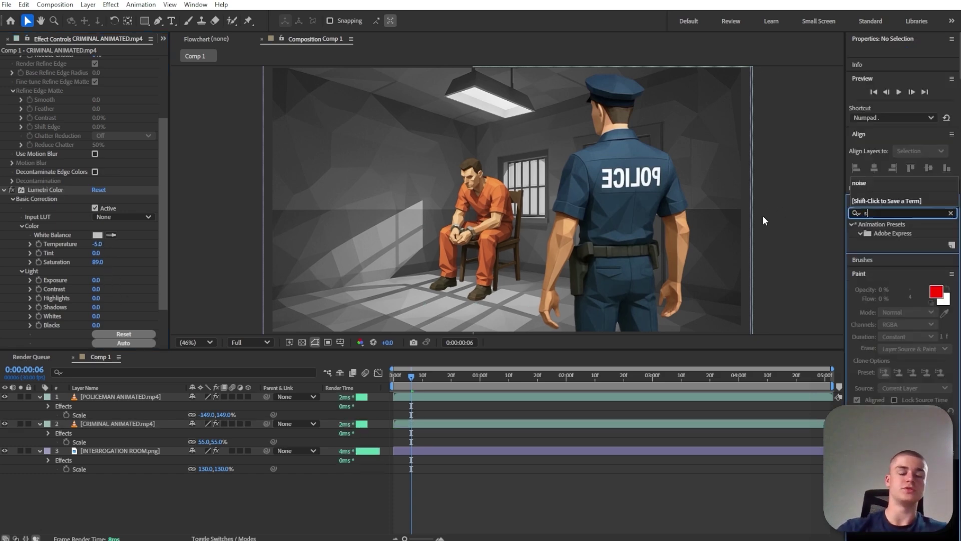
click(902, 323)
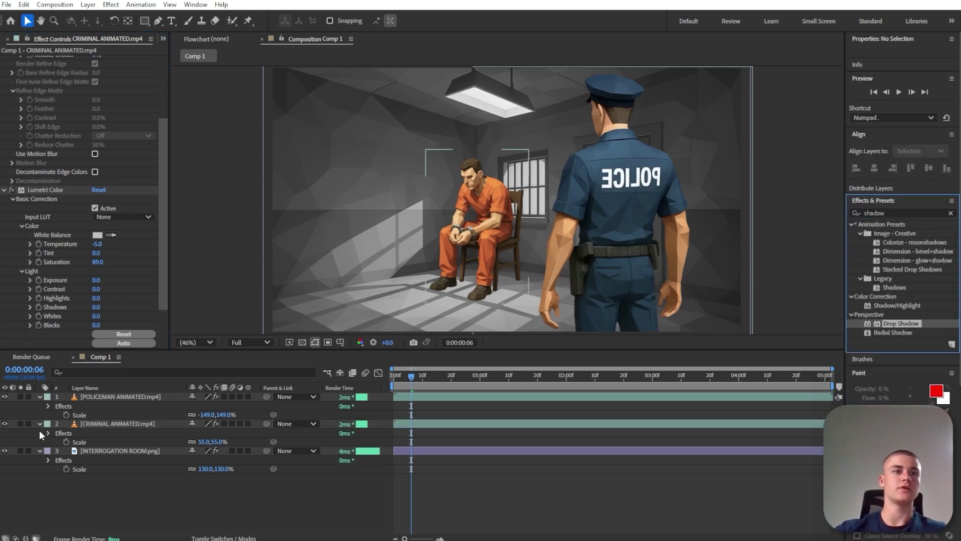
drag(781, 348, 120, 396)
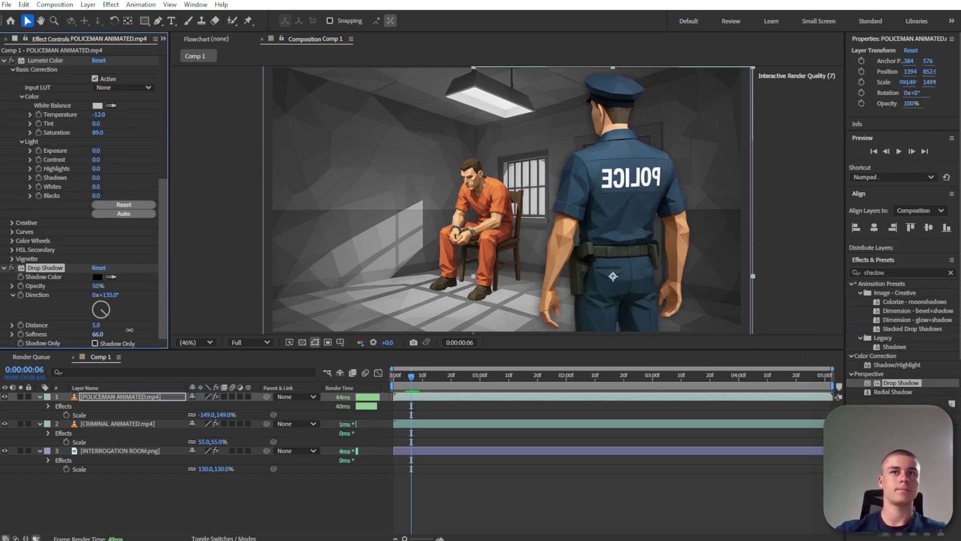
drag(129, 330, 184, 320)
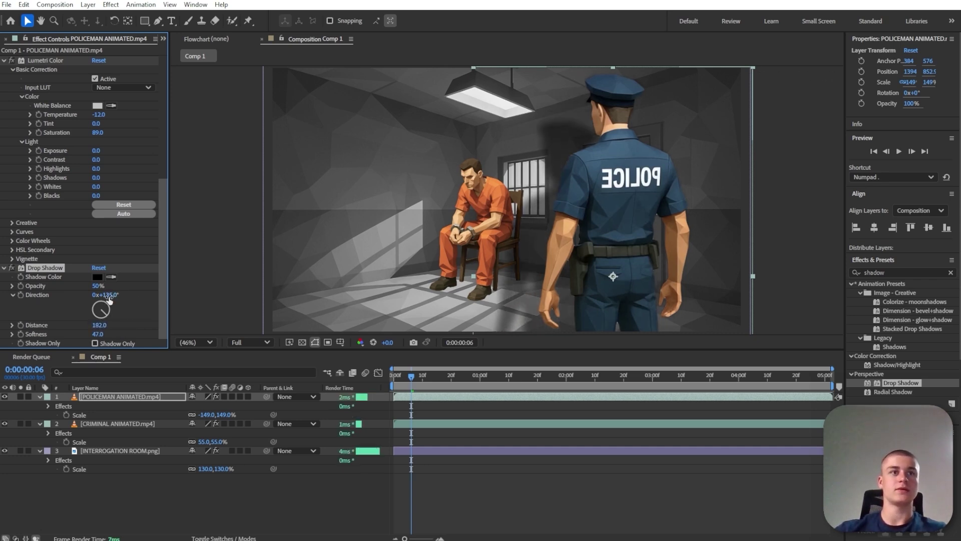
drag(116, 295, 156, 300)
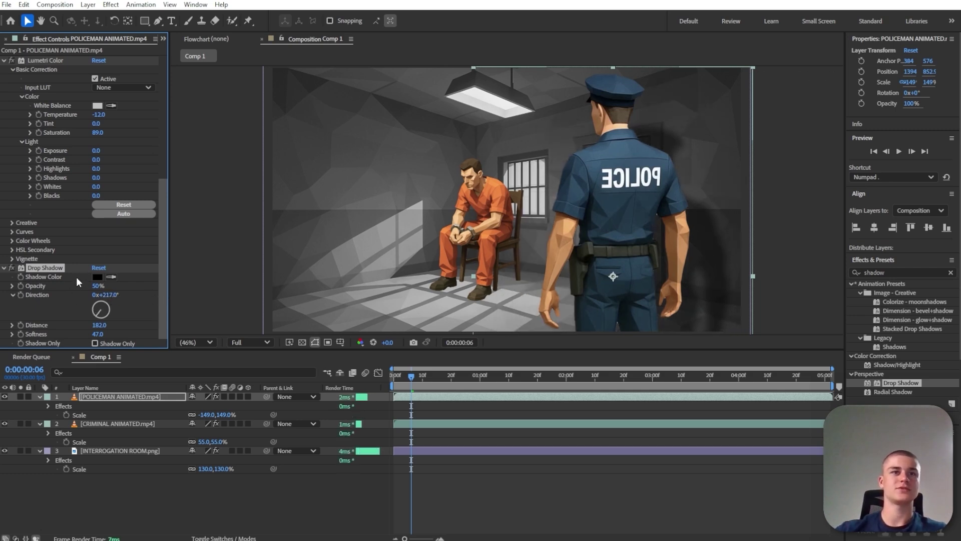
drag(92, 287, 135, 295)
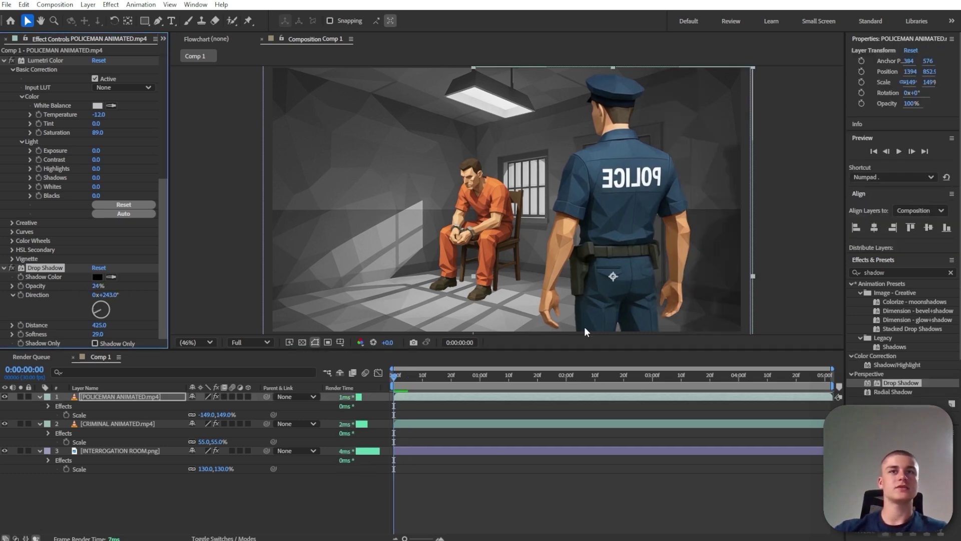
- Copy the policeman's Drop Shadow onto the prisoner and set Opacity 8%, Distance 18 and Softness 48
click(122, 422)
scroll(80, 301, down, 8)
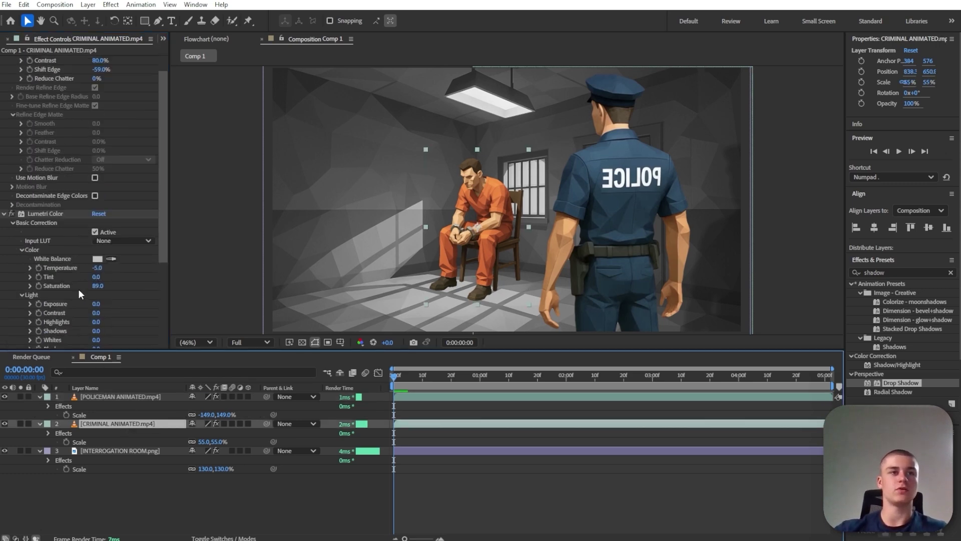
scroll(61, 301, down, 3)
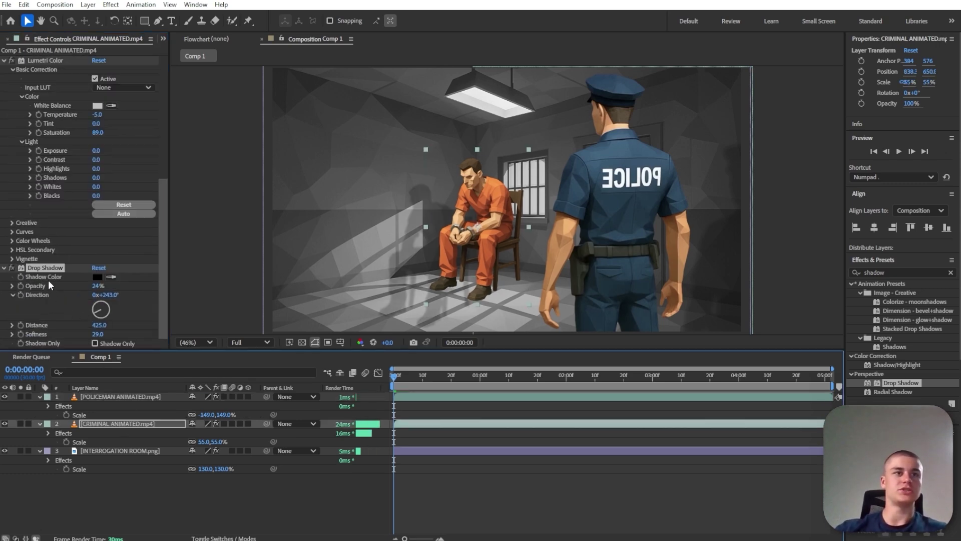
drag(101, 327, 45, 330)
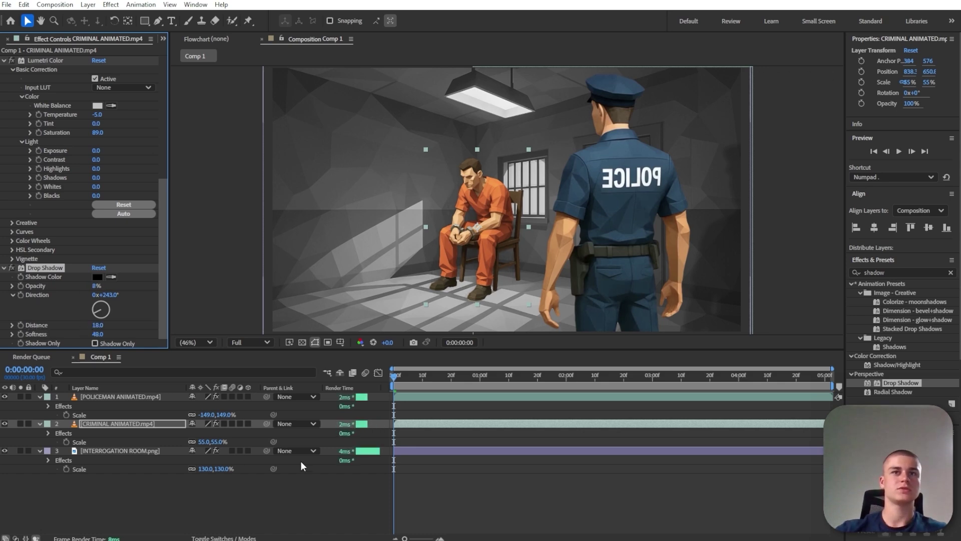
- Set the interrogation room's Lumetri vignette to Amount -0.2 and Midpoint 49
click(297, 526)
click(150, 450)
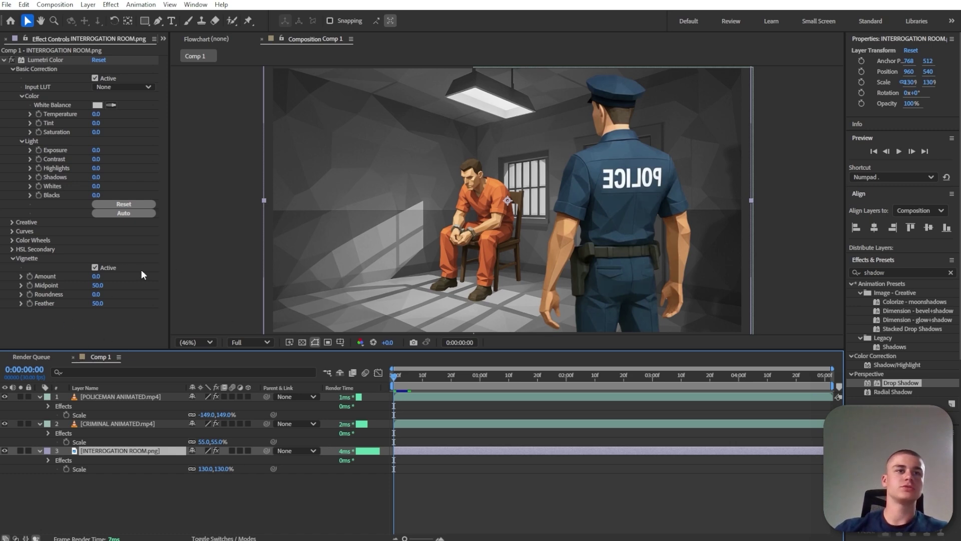
drag(93, 276, 86, 279)
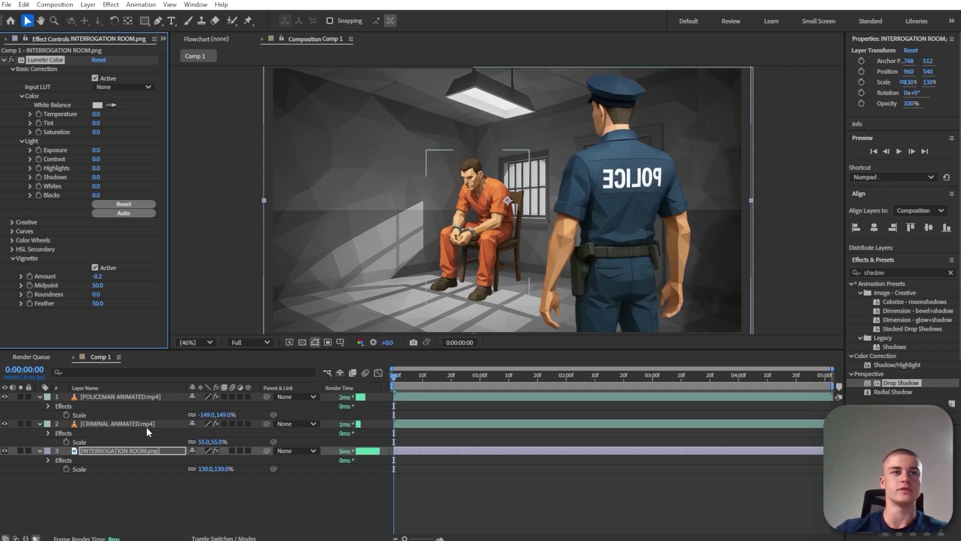
drag(97, 285, 90, 287)
click(146, 495)
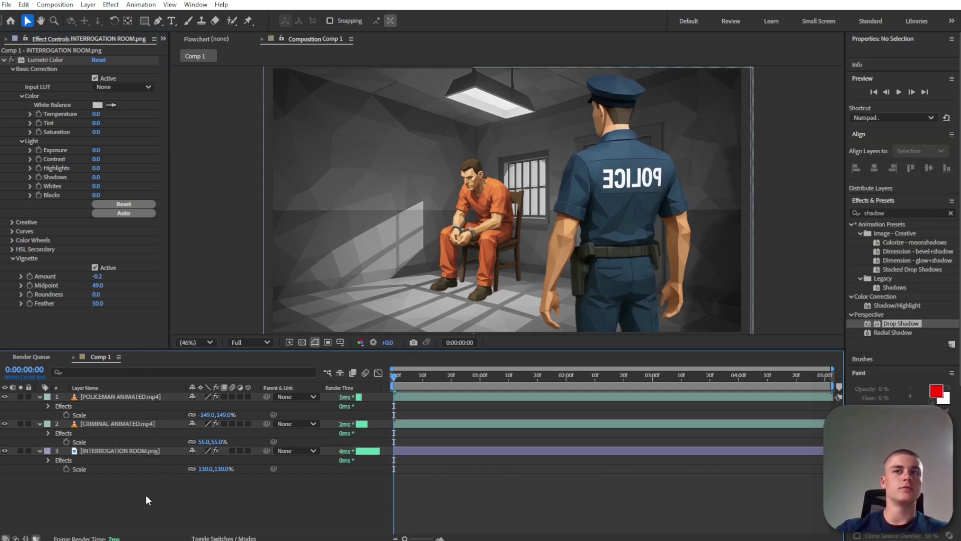
- Create an adjustment layer above the policeman layer and apply the Radial Blur effect to it
right_click(146, 495)
mouse_move(221, 365)
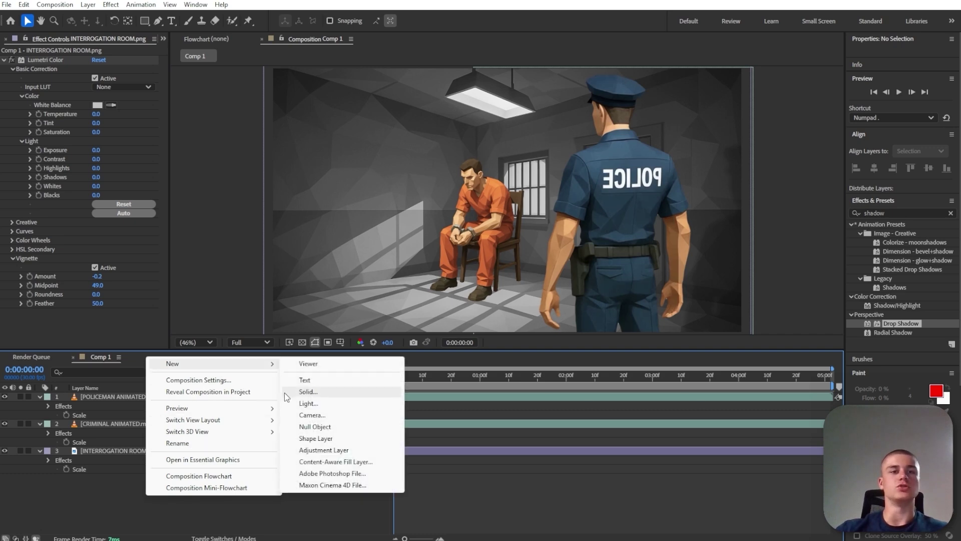
click(324, 449)
click(836, 272)
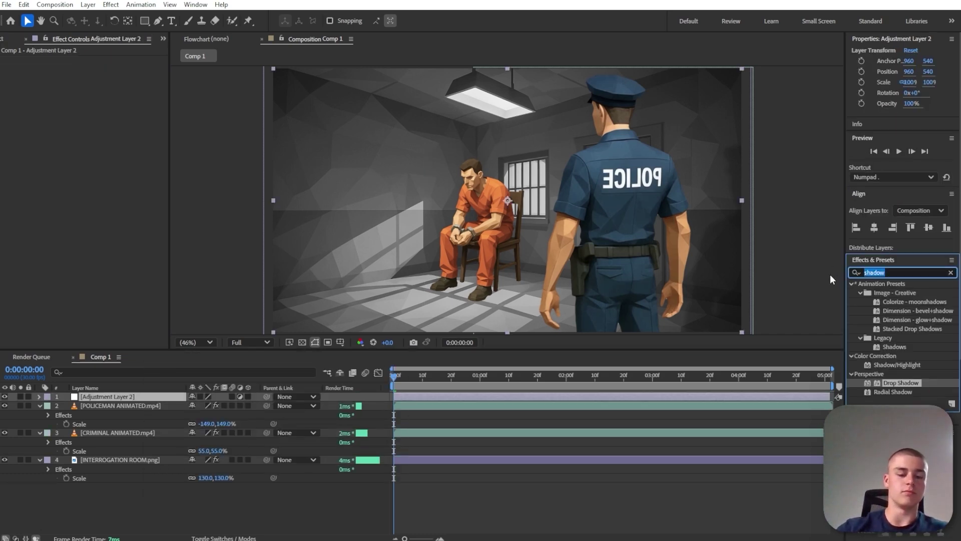
text(blur)
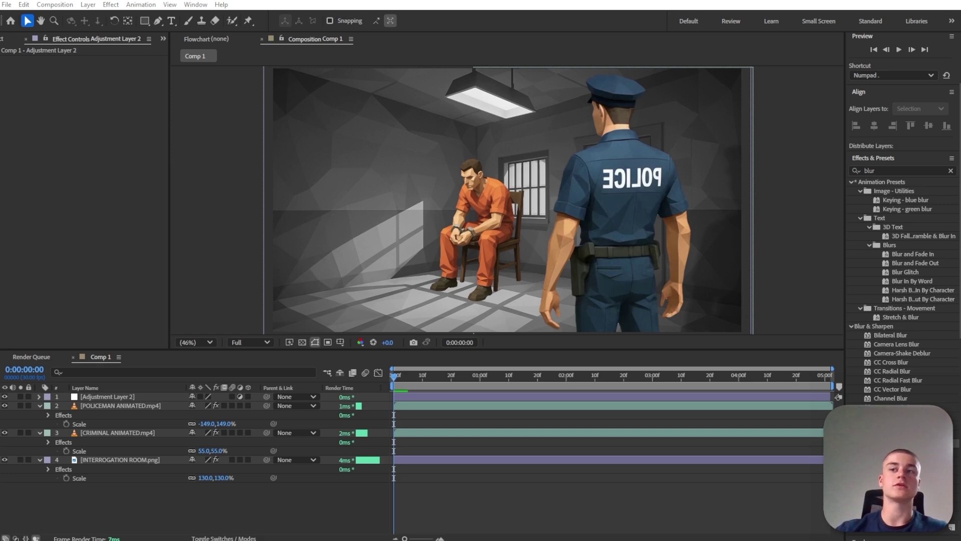
drag(885, 443, 145, 393)
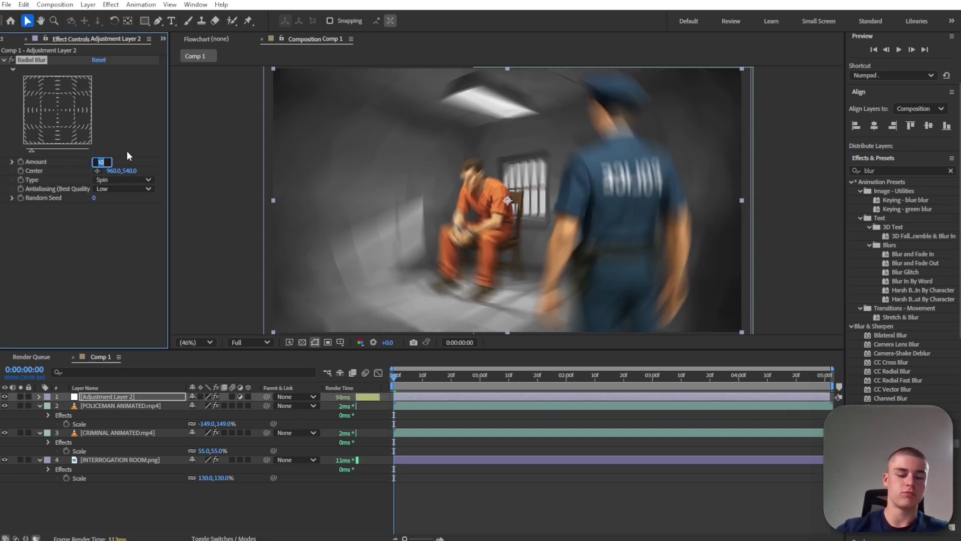
- Set the adjustment layer's Radial Blur Amount to 1.2
text(0.4)
key(Return)
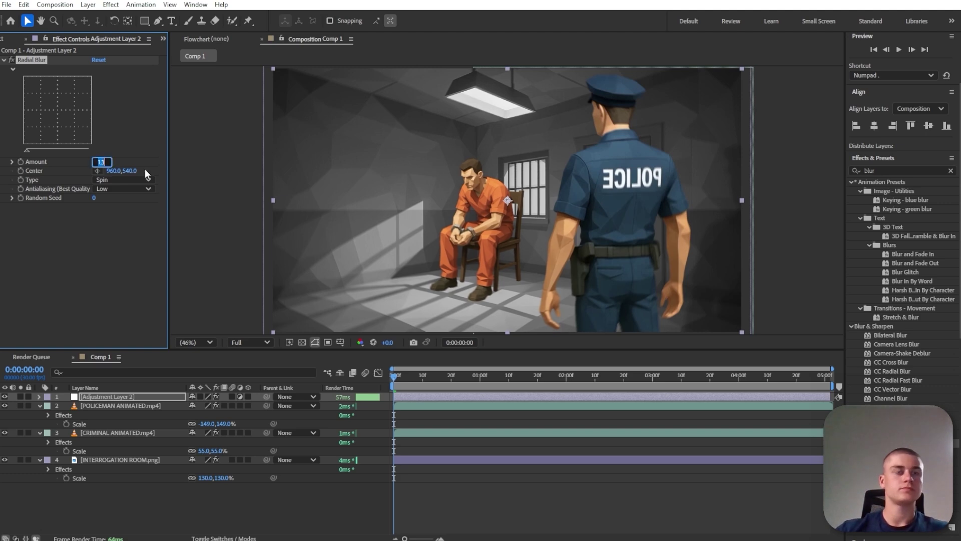
text(1.2)
key(Return)
- Add Lumetri Color to the adjustment layer and set its vignette to Amount -0.5, Midpoint 77 and Feather 100
drag(887, 171, 831, 173)
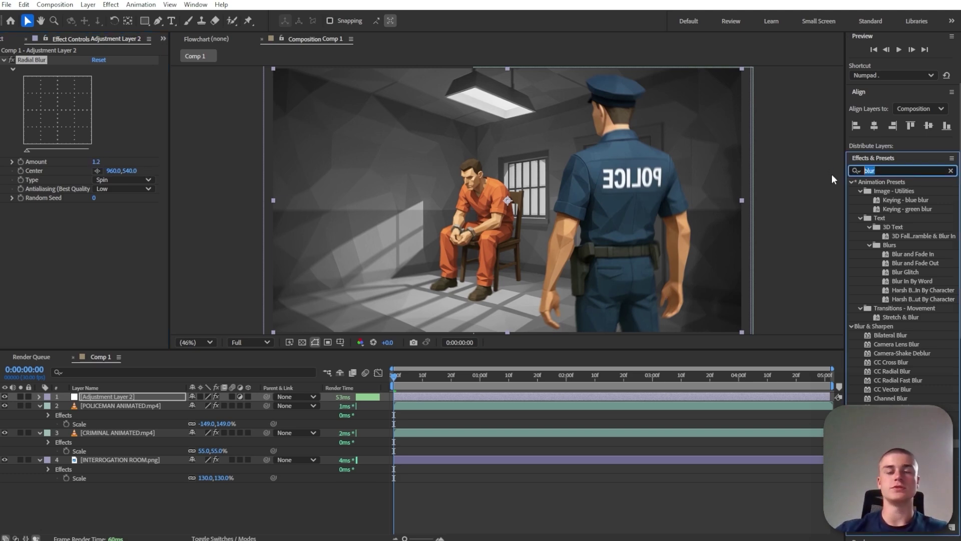
text(lumetri)
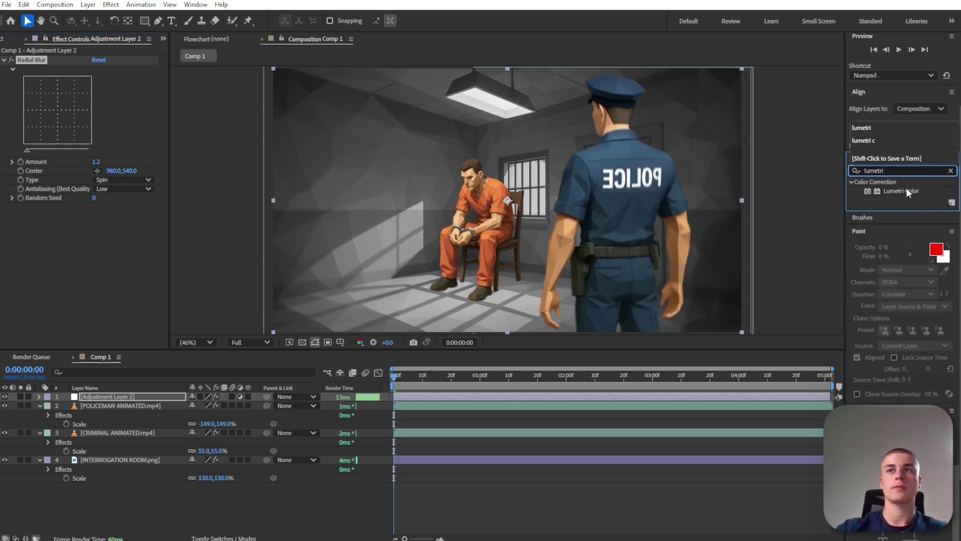
drag(906, 188, 11, 217)
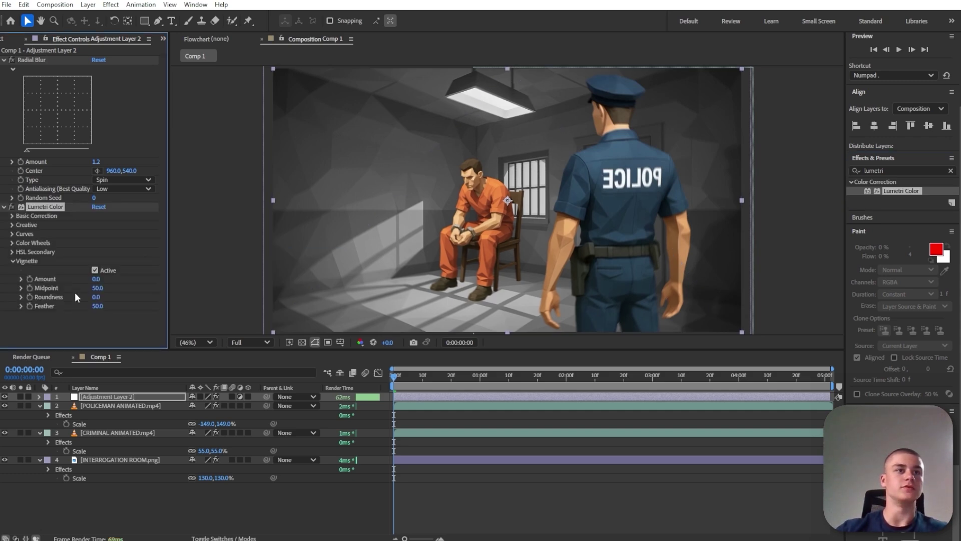
drag(92, 281, 150, 307)
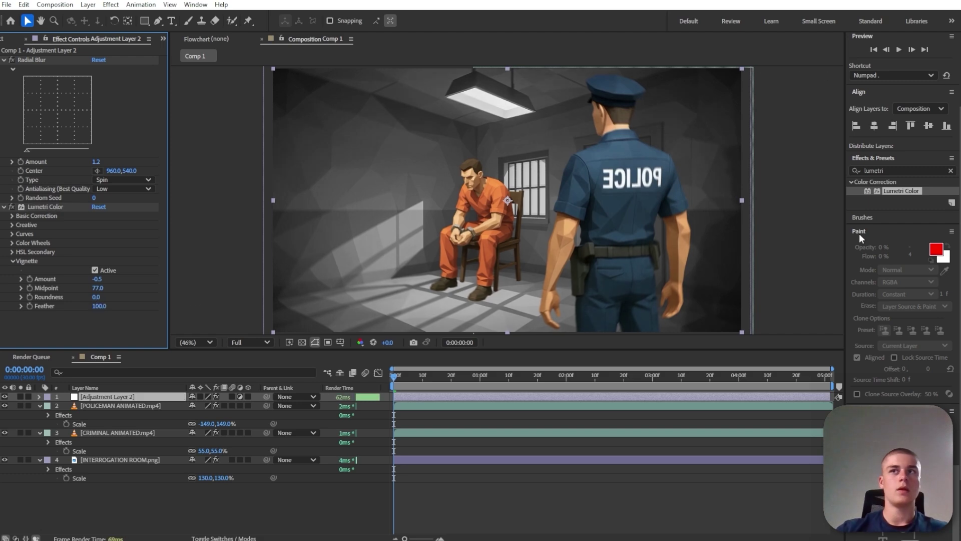
- Add the Noise effect to the adjustment layer with Amount of Noise 7%
click(899, 167)
text(noise)
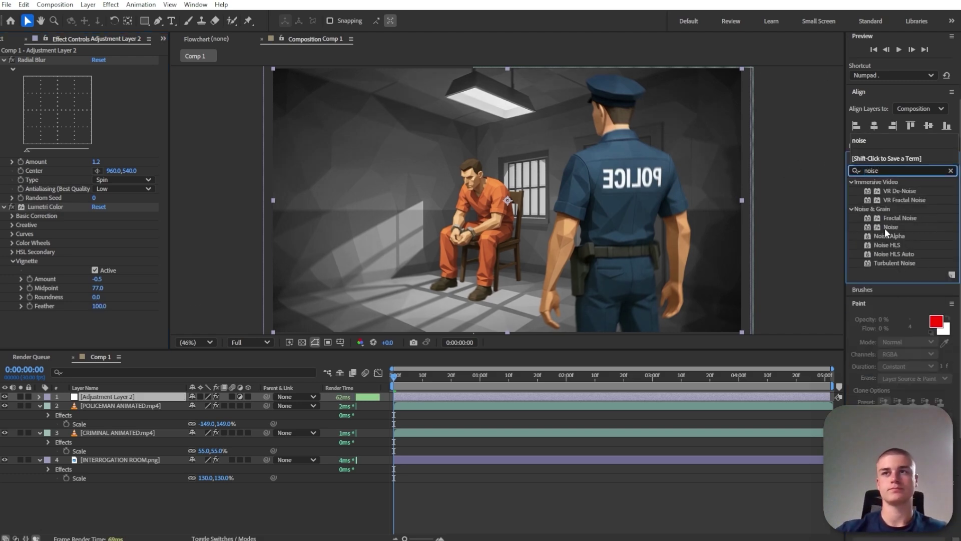
drag(885, 230, 134, 324)
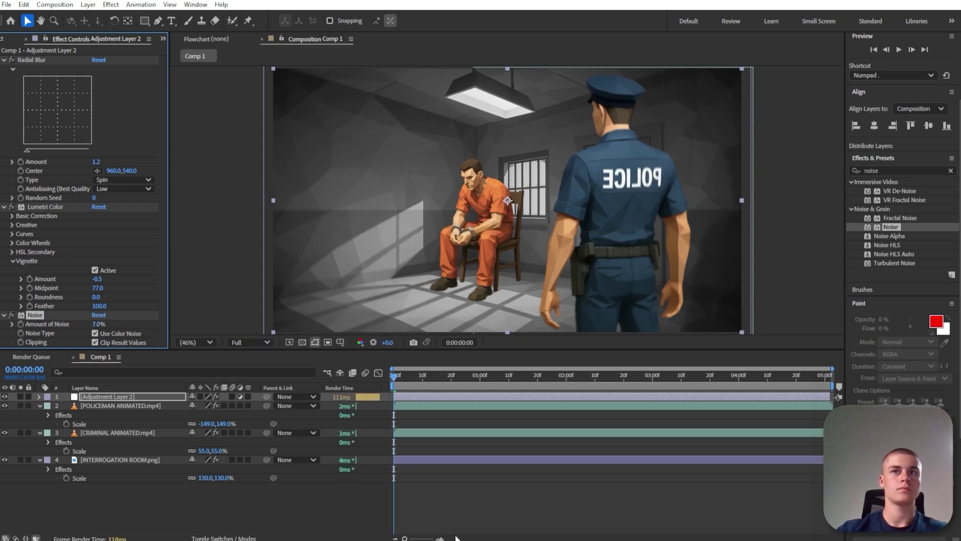
click(470, 519)
- Create a two-node 50mm camera and place the adjustment layer above it in the layer stack
right_click(219, 373)
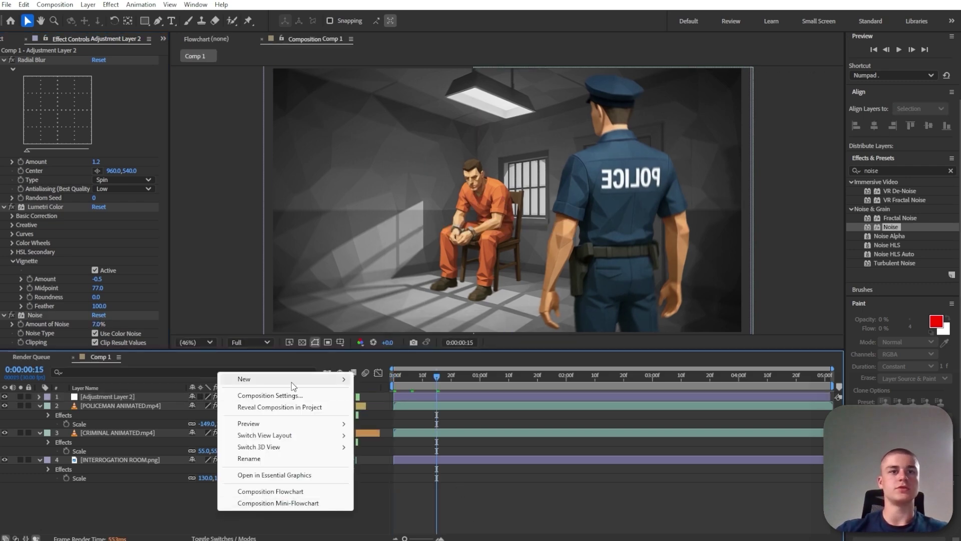
mouse_move(292, 380)
click(392, 432)
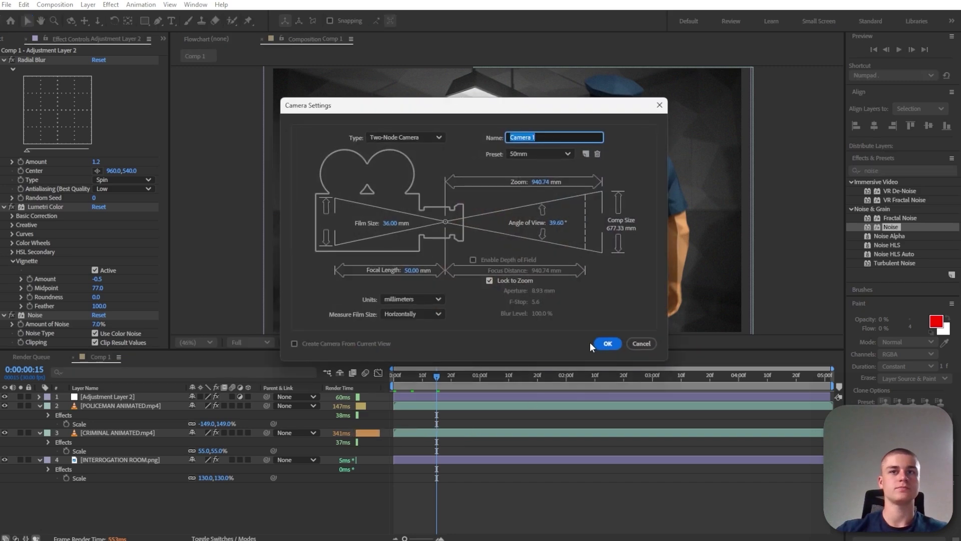
click(603, 345)
click(106, 405)
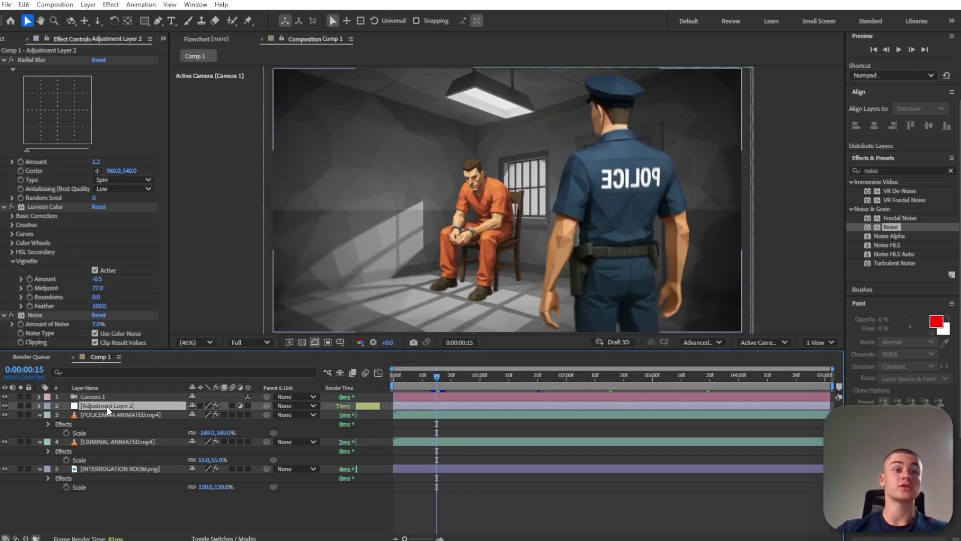
drag(90, 407, 91, 393)
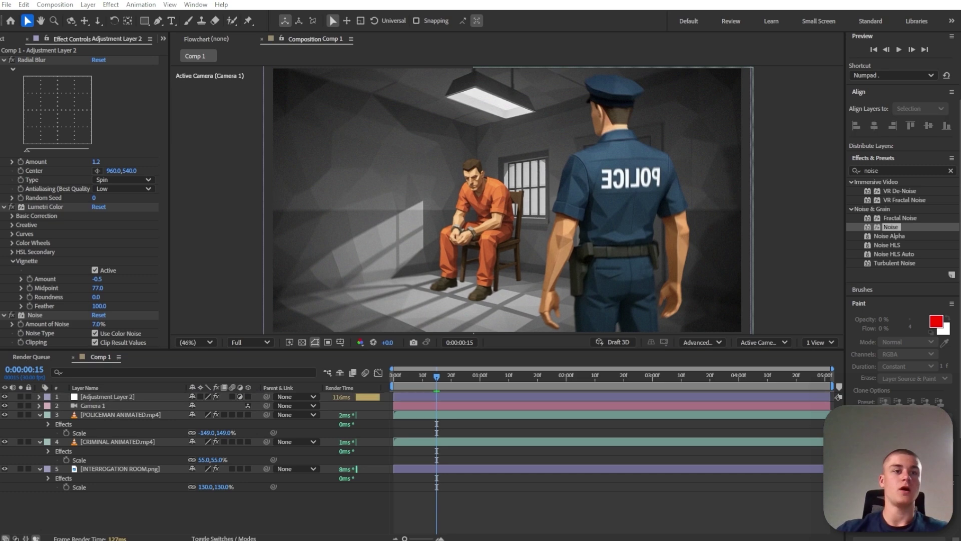
- Turn the policeman, criminal and interrogation room layers into 3D layers and collapse the two character layers' properties
click(248, 415)
click(247, 487)
scroll(209, 509, down, 2)
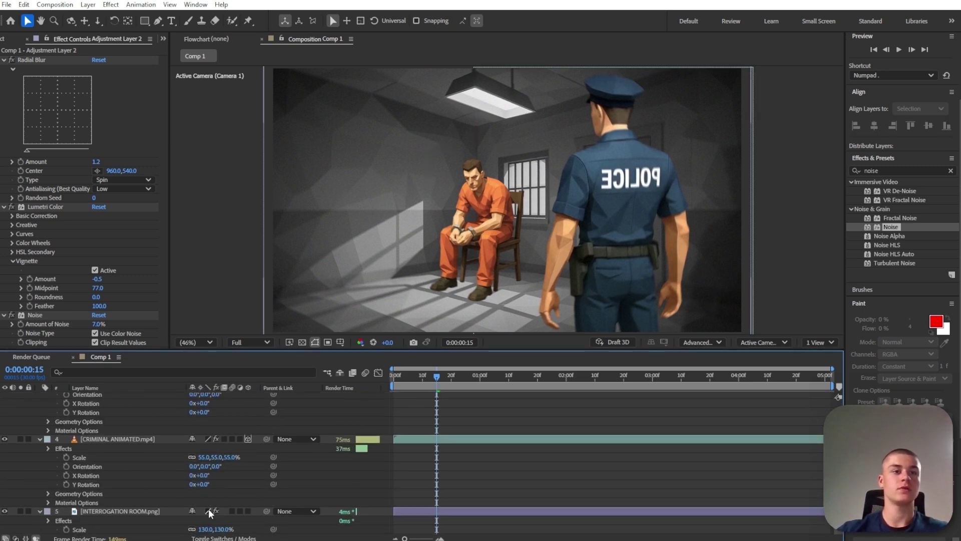
click(248, 511)
scroll(140, 495, up, 2)
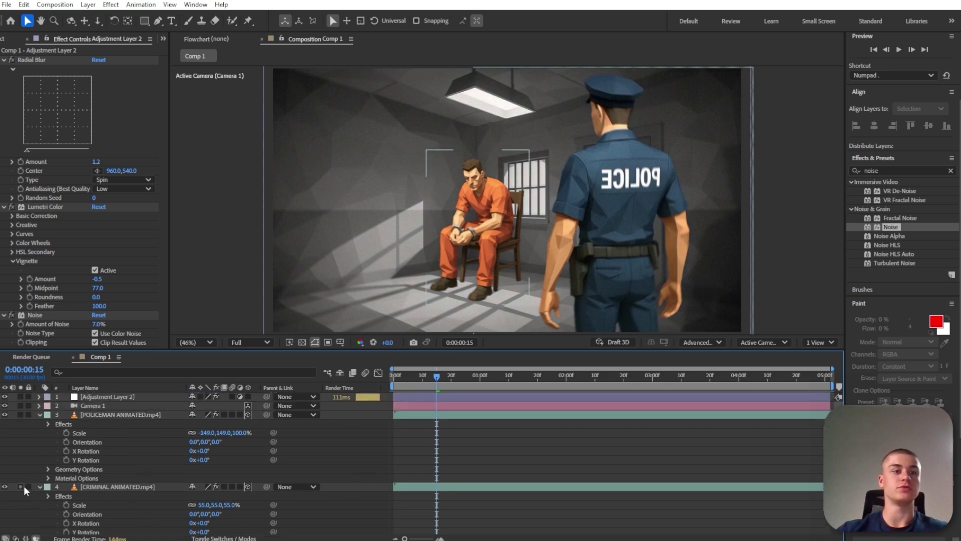
click(40, 487)
click(40, 414)
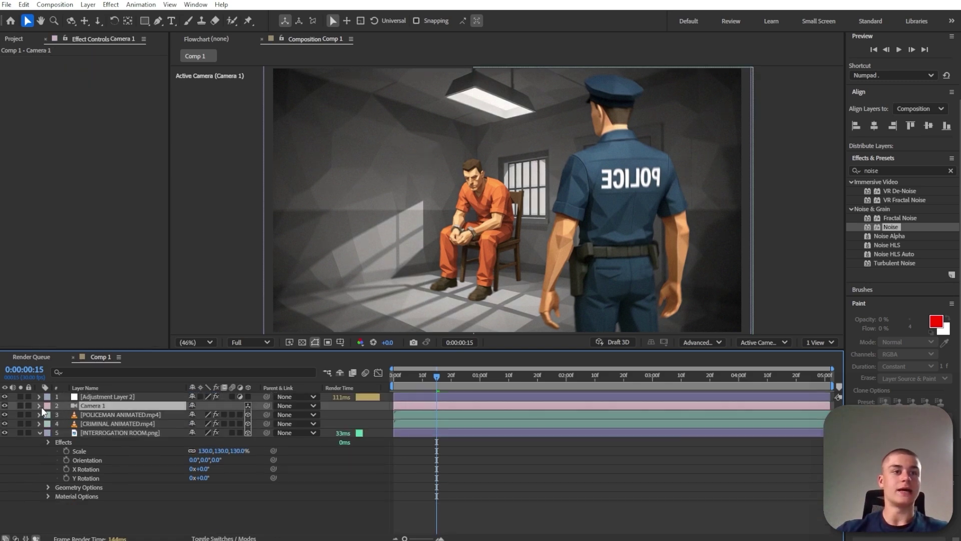
- Keyframe the camera's Point of Interest and Position at 0:00:02:24, then shift both keyframes slightly earlier
click(40, 406)
drag(442, 378, 635, 376)
click(49, 416)
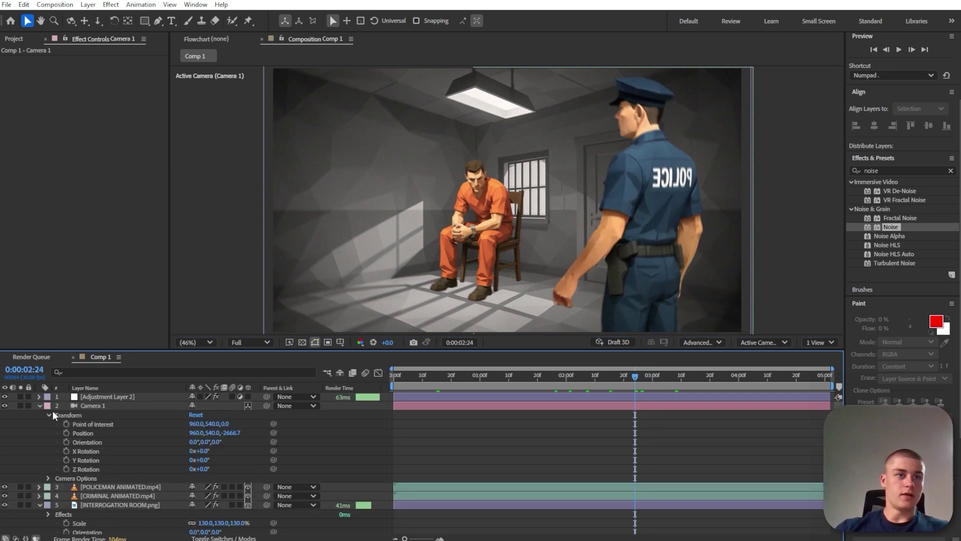
click(66, 423)
click(66, 433)
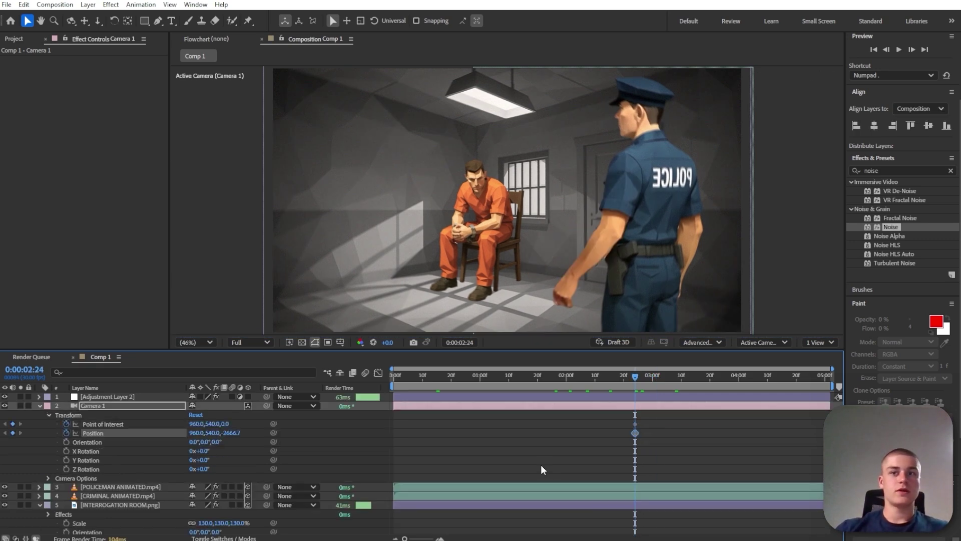
drag(652, 419, 626, 425)
click(638, 432)
- At 0:00:03:20, push the camera in on the prisoner with Position 1033.2, 504.5, -1339.1 and Point of Interest 627.3, 557.7, 1.6
drag(702, 377, 711, 394)
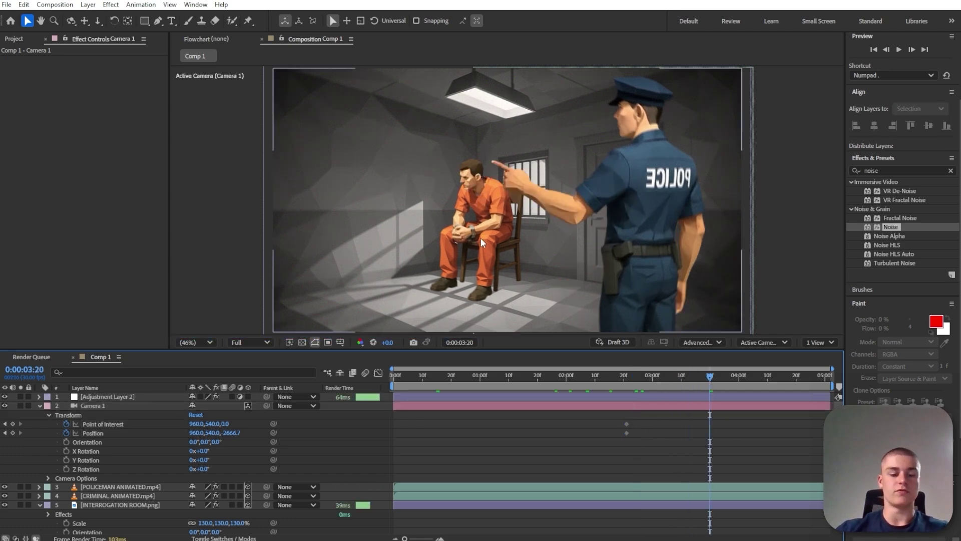
key(c)
key(c)
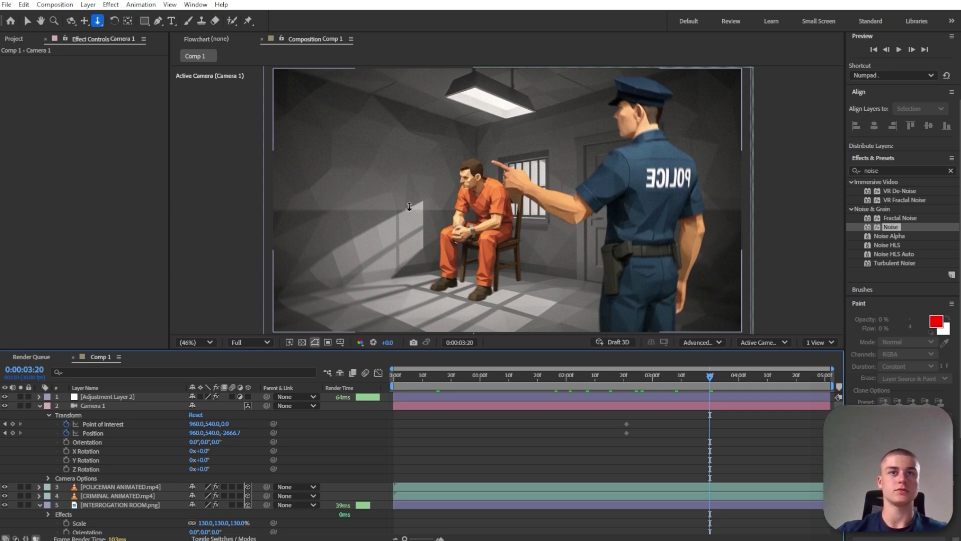
drag(396, 218, 408, 82)
key(2)
drag(453, 165, 481, 180)
key(c)
key(3)
key(2)
- Move the policeman and prisoner layers toward the camera in depth so the room no longer cuts through them
click(655, 377)
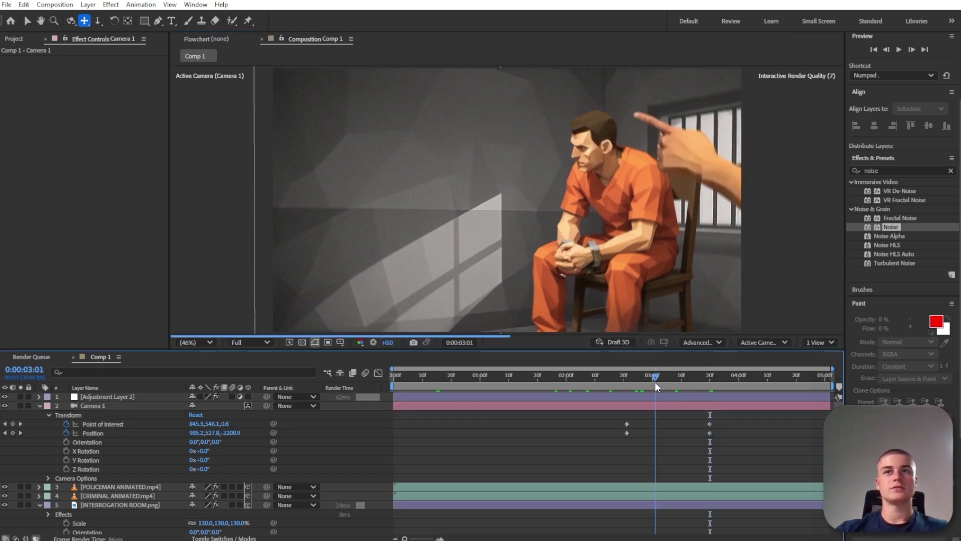
click(135, 488)
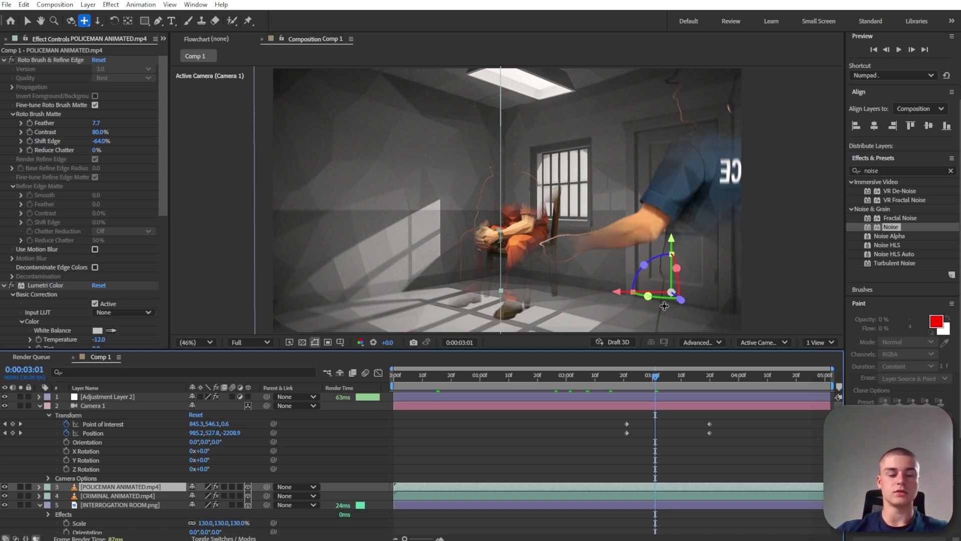
key(v)
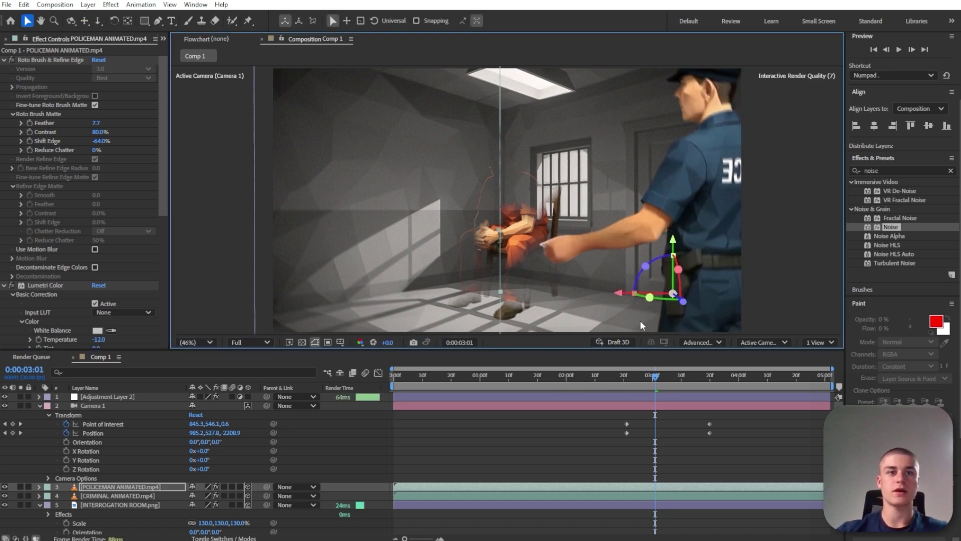
click(137, 496)
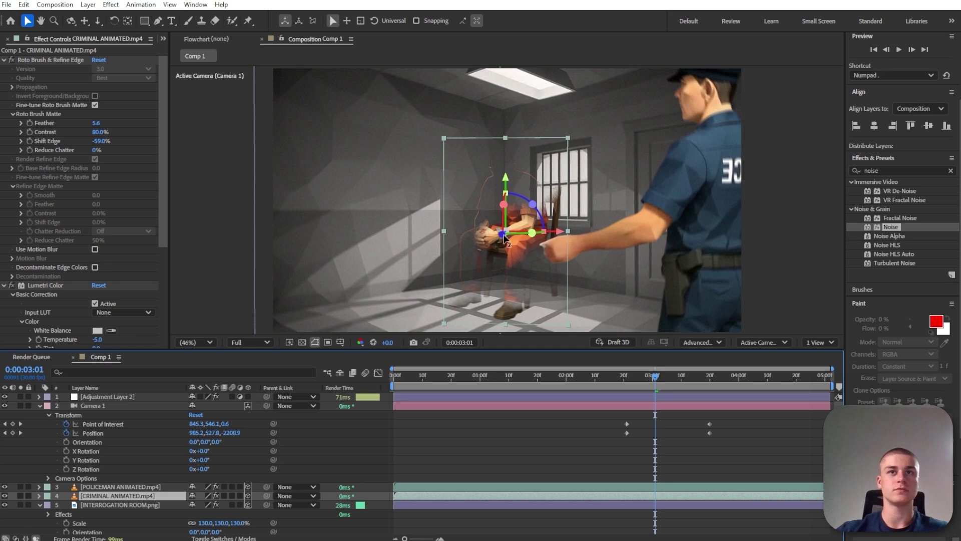
drag(501, 239, 499, 239)
drag(654, 377, 711, 376)
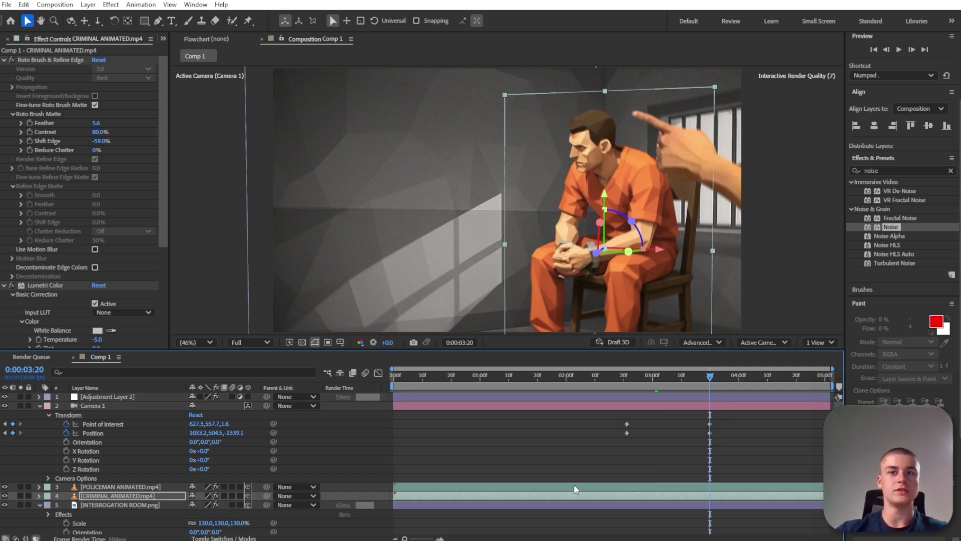
- Try rotating the policeman layer to a Z orientation of 347°, check it earlier in the shot, and undo it
click(130, 486)
key(r)
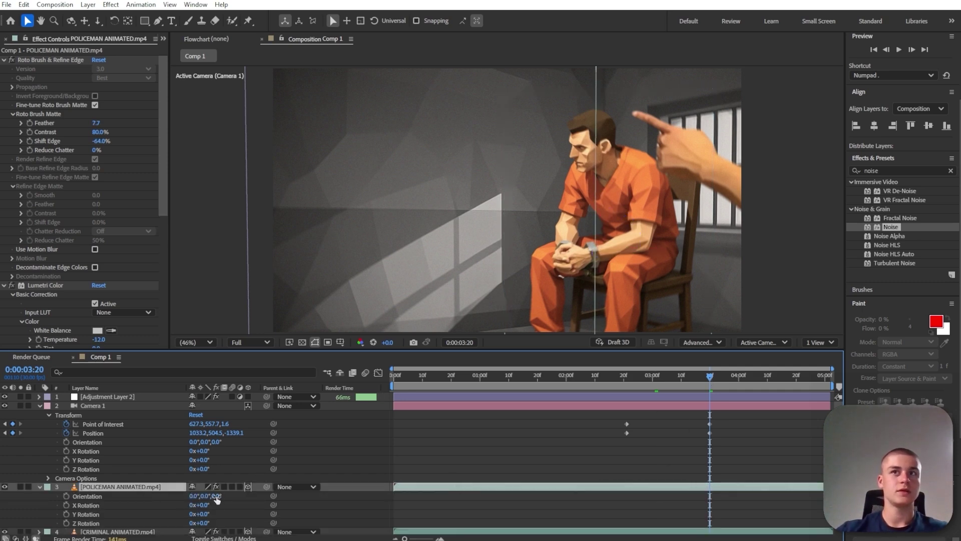
drag(215, 496, 211, 496)
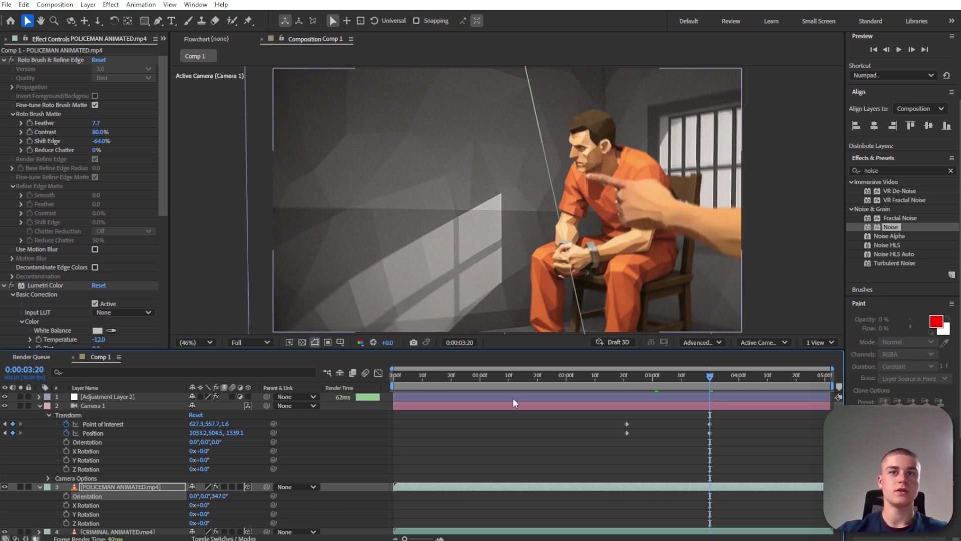
mouse_move(496, 382)
mouse_down()
mouse_move(452, 383)
mouse_move(512, 384)
mouse_up()
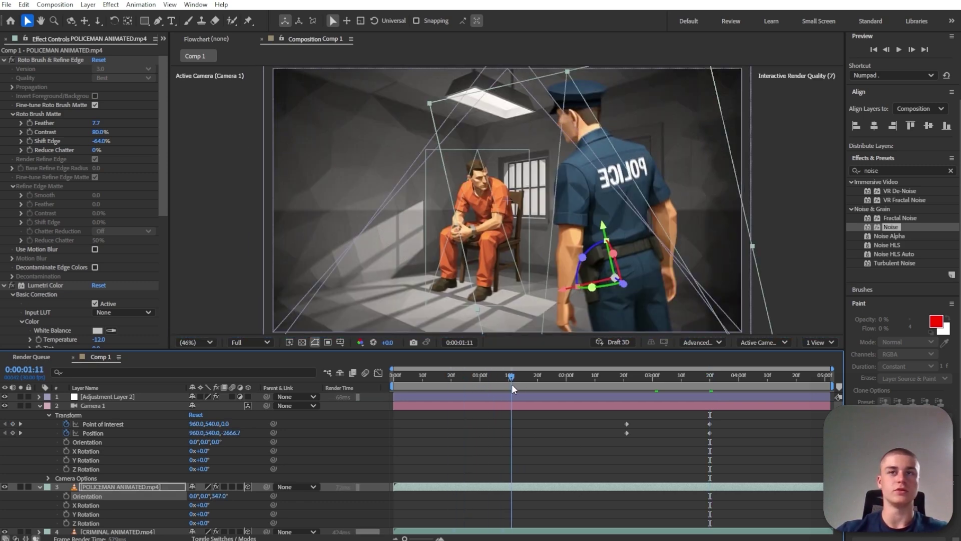
key(ctrl+z)
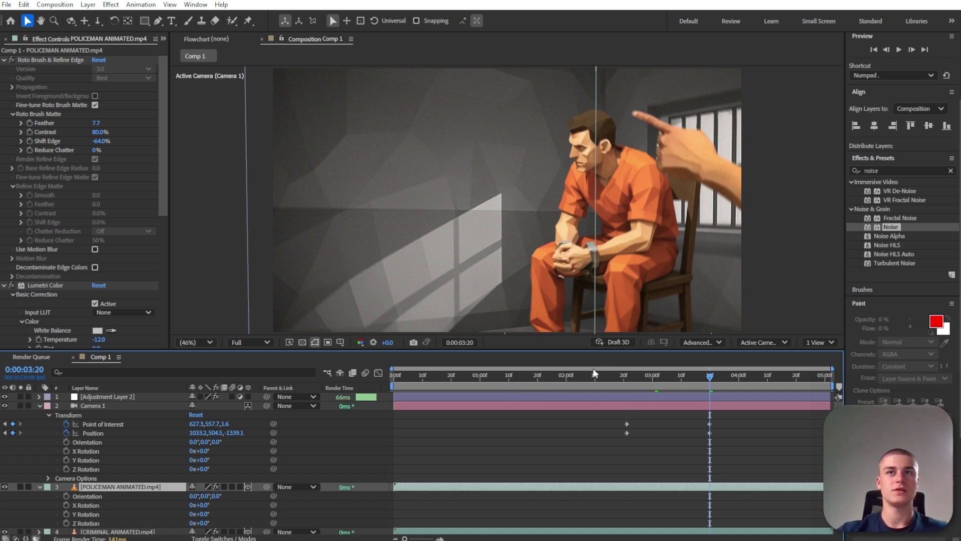
- Apply Easy Ease to all of the camera's Point of Interest and Position keyframes
drag(605, 380, 711, 379)
click(718, 405)
drag(762, 445, 607, 424)
key(F9)
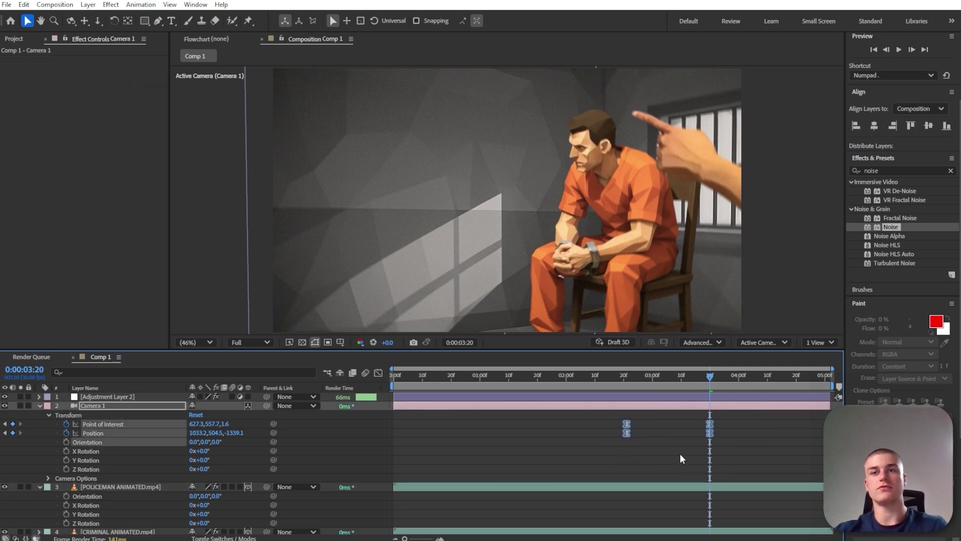
- Reshape the camera move's speed curves in the graph, space its keyframes further apart, and review the motion
click(379, 373)
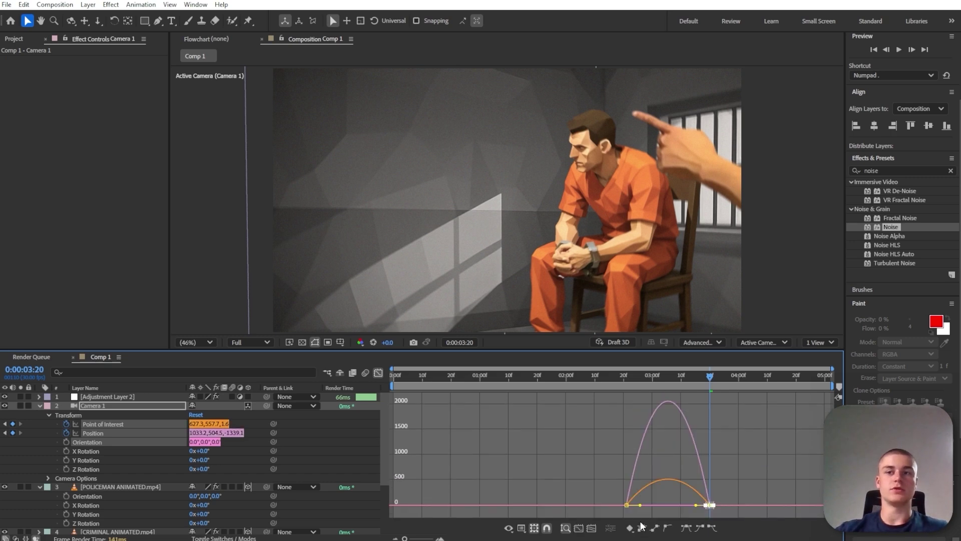
drag(697, 505, 686, 505)
drag(587, 480, 677, 506)
drag(718, 380, 650, 385)
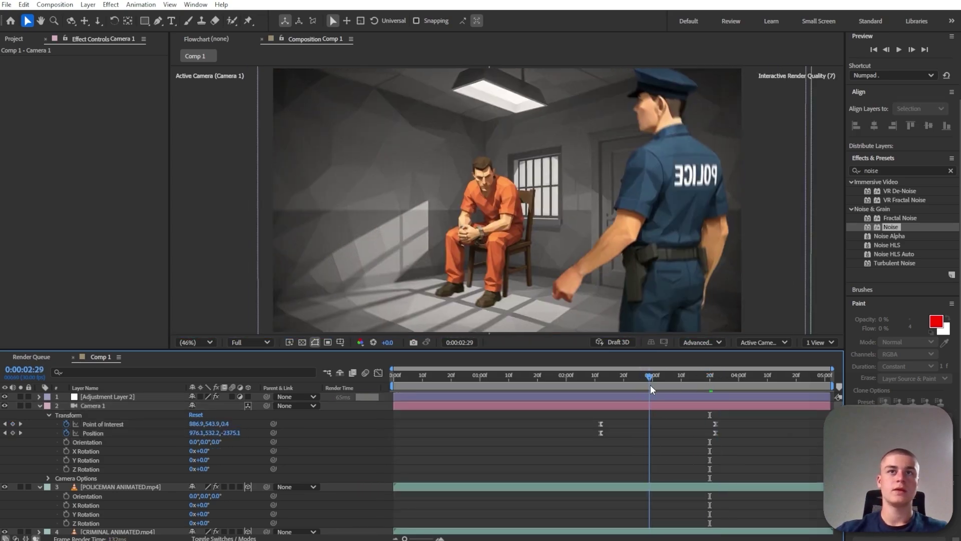
- Review the CRIMINAL callout in Hera, return to After Effects, and add CRIMINAL (POINTING TEXT BOX).mov to Comp 1 as the uppermost layer
click(721, 190)
key(alt+Tab)
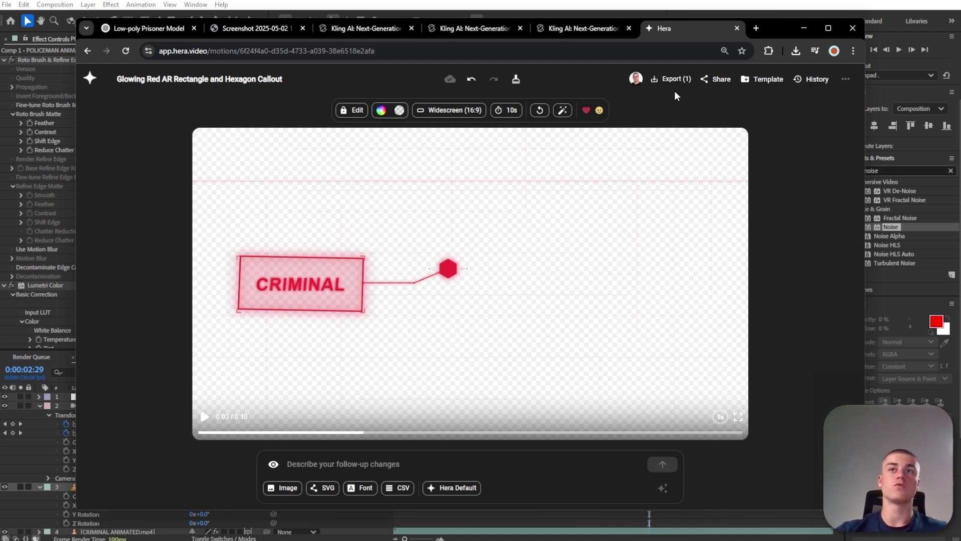
click(419, 1)
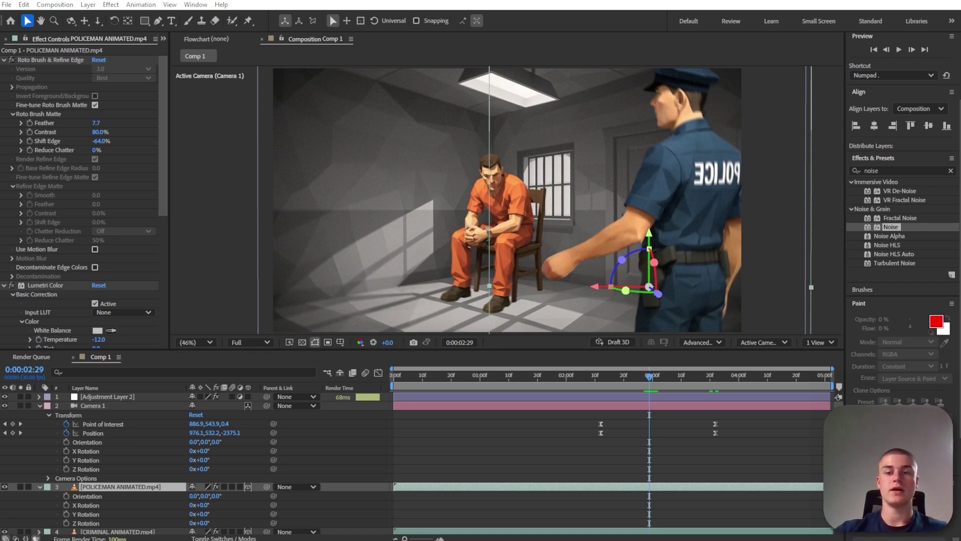
drag(281, 475, 310, 461)
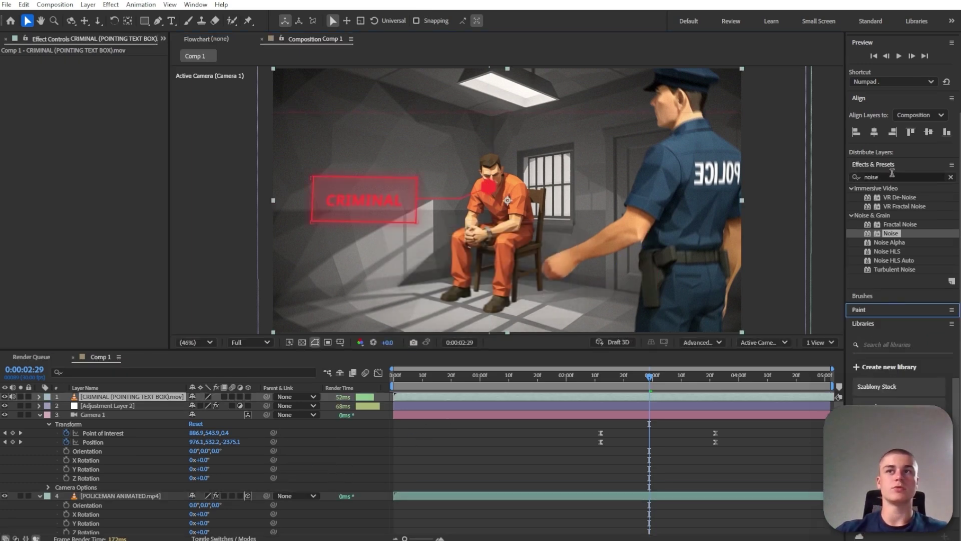
- Add a Drop Shadow effect to the callout layer with 88% opacity and a softness of 51
click(893, 171)
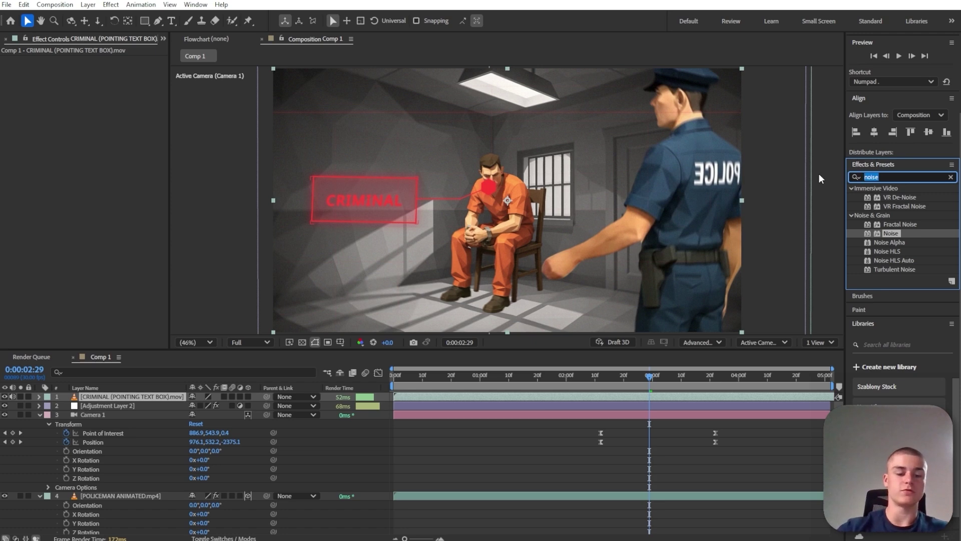
text(drop shad)
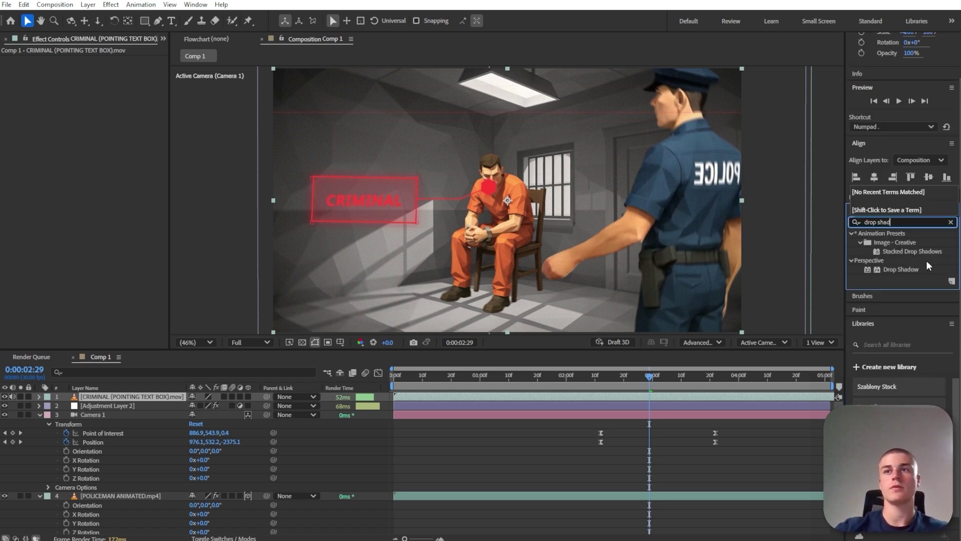
drag(929, 265, 144, 398)
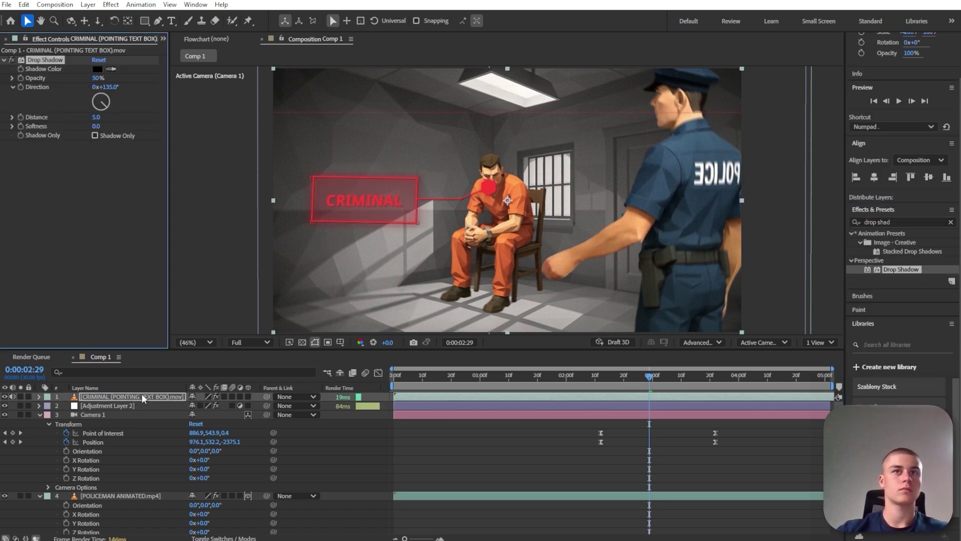
drag(95, 127, 102, 126)
drag(102, 79, 155, 87)
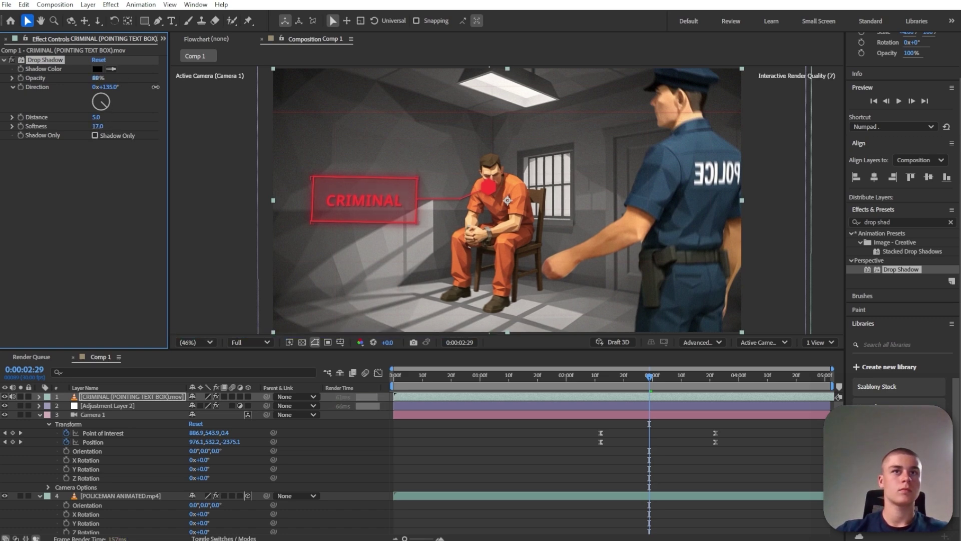
drag(104, 126, 131, 126)
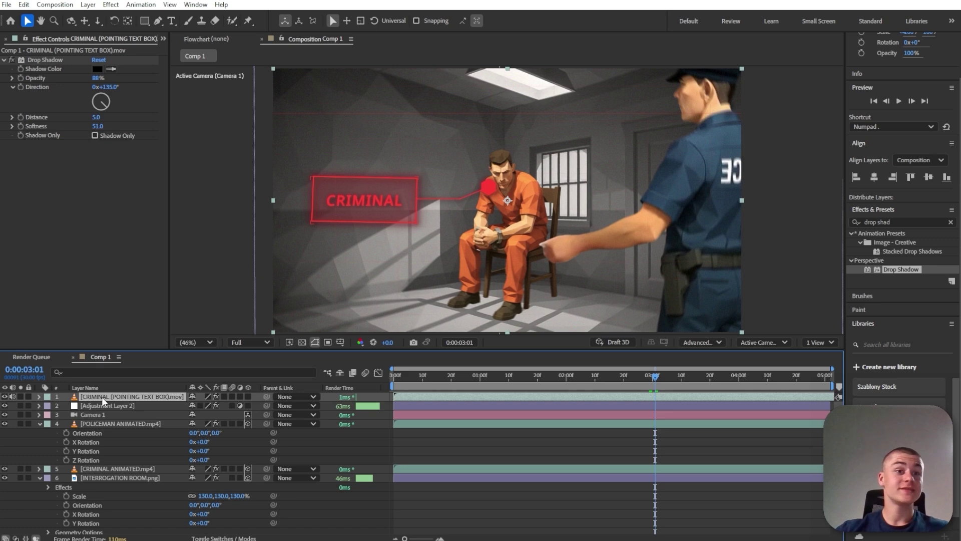
- Place the callout layer between CRIMINAL ANIMATED.mp4 and INTERROGATION ROOM.png and make it a 3D layer
drag(101, 397, 145, 474)
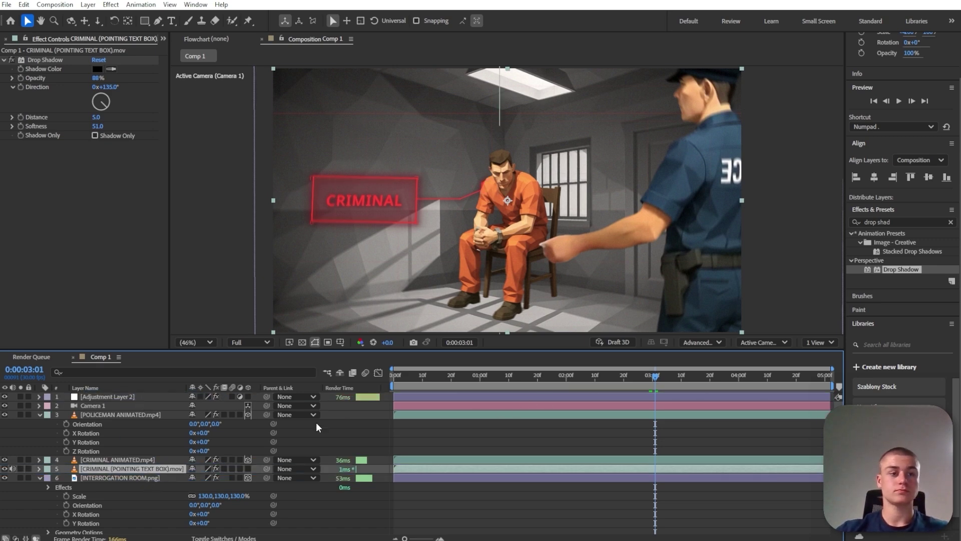
click(248, 469)
click(584, 382)
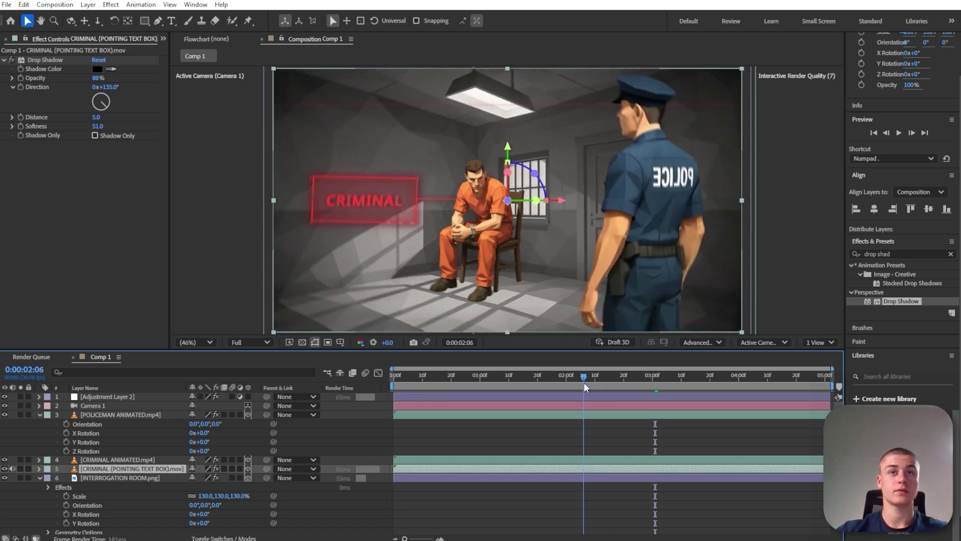
- Reposition the callout beside the prisoner, rotate it to a Y orientation of 325° and scale it to 67%
click(506, 200)
drag(506, 201, 498, 203)
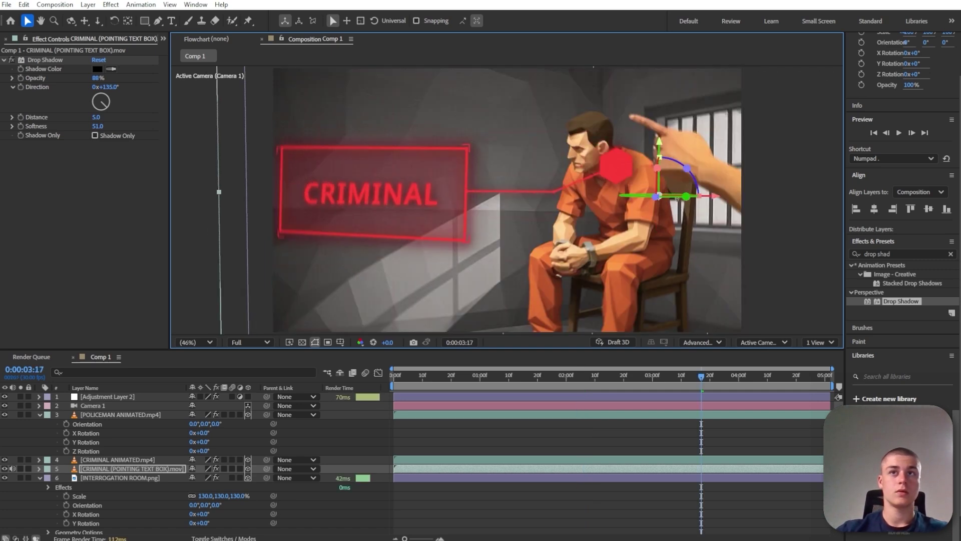
drag(675, 198, 657, 198)
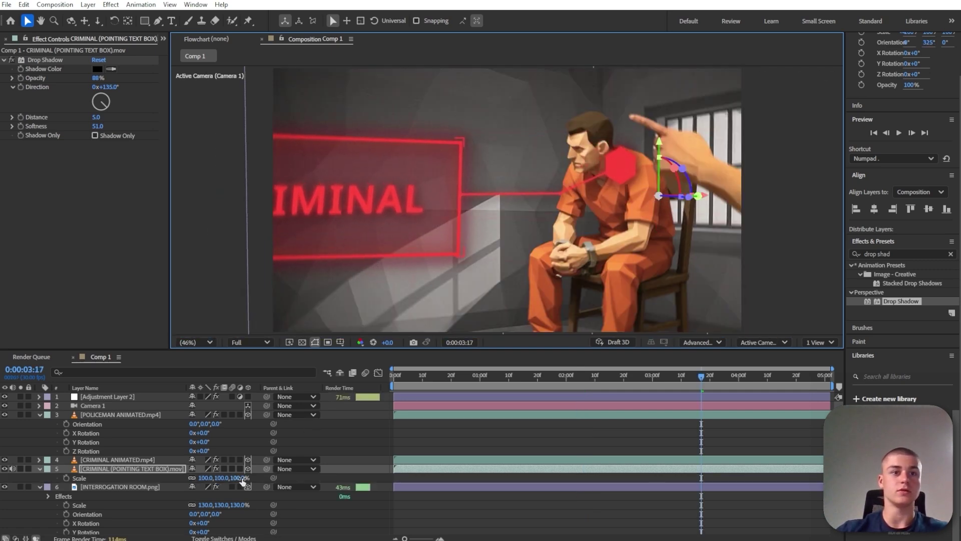
drag(240, 478, 221, 478)
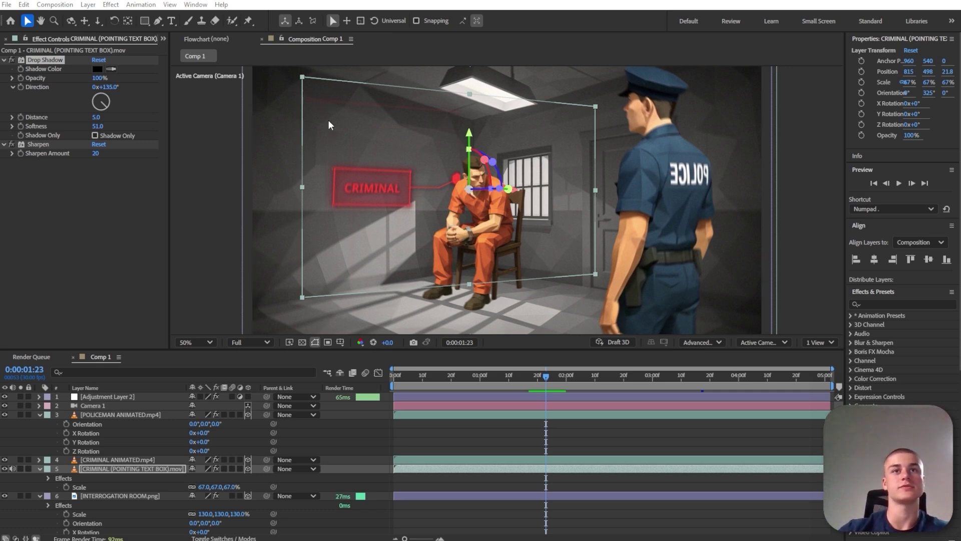
- Draw a rectangular mask around the callout with a feather of 133 pixels and an expansion of -30 pixels
click(145, 21)
mouse_move(311, 107)
mouse_down()
mouse_move(383, 196)
mouse_move(518, 249)
mouse_move(510, 251)
mouse_up()
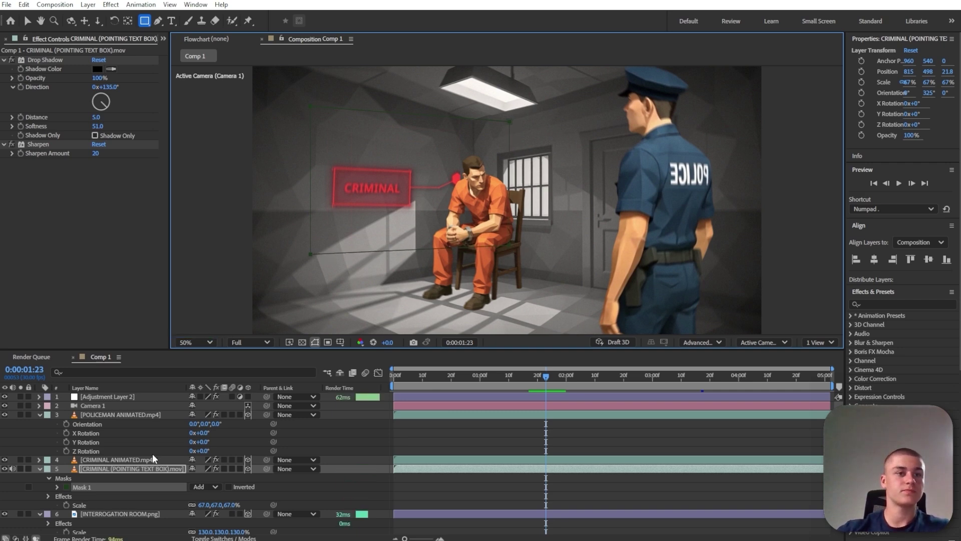
click(57, 486)
scroll(100, 481, down, 1)
drag(203, 477, 319, 472)
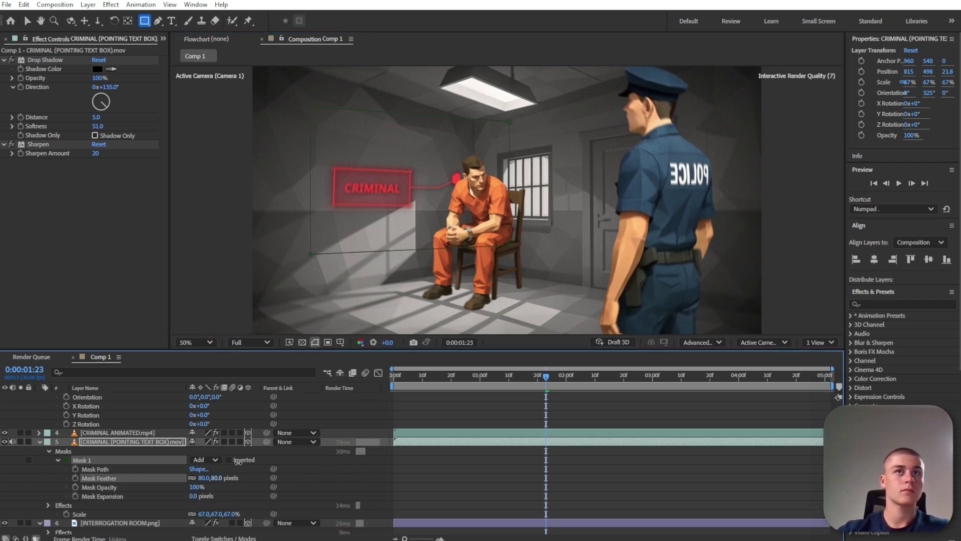
drag(213, 478, 239, 478)
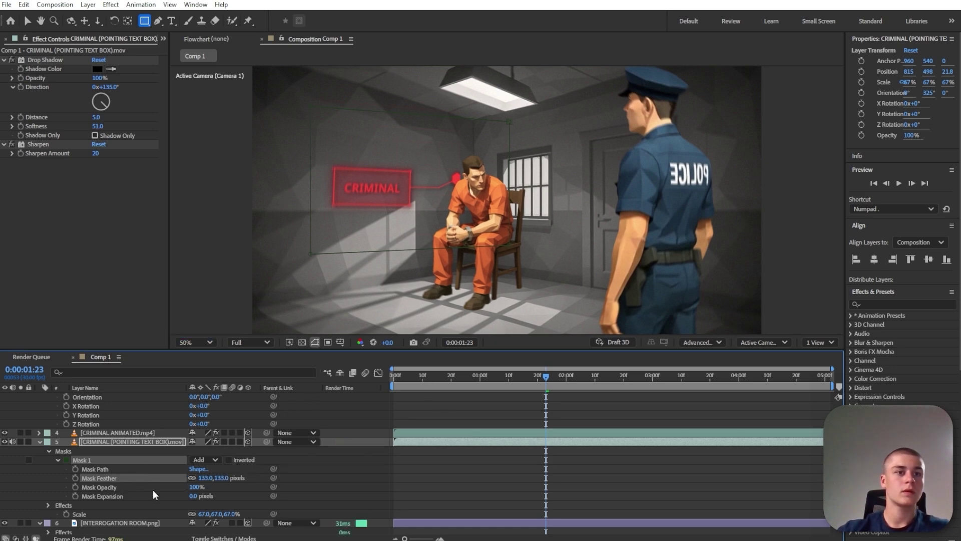
drag(191, 497, 179, 495)
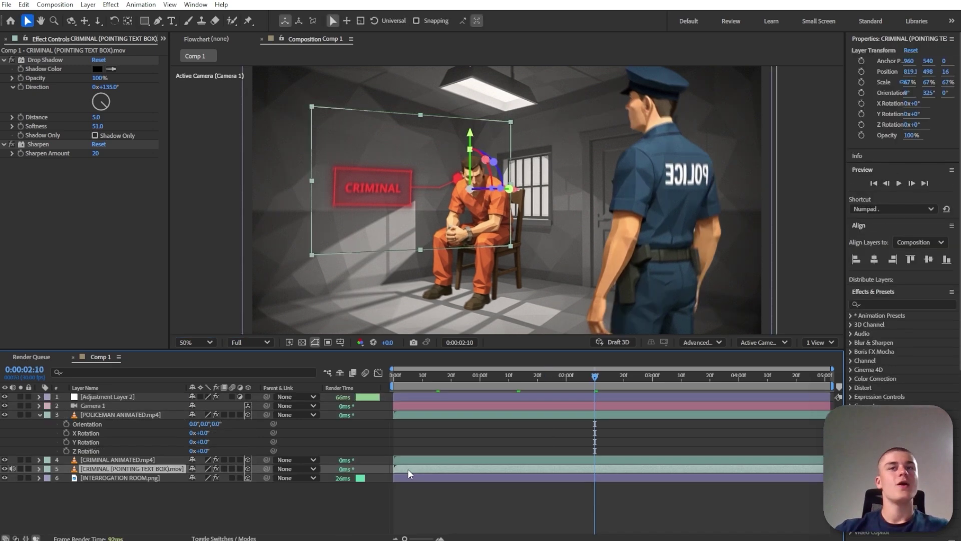
- Shift the callout layer to start at 0:00:02:02 and set its mask feather to 481 pixels
drag(408, 469, 568, 467)
drag(585, 383, 663, 375)
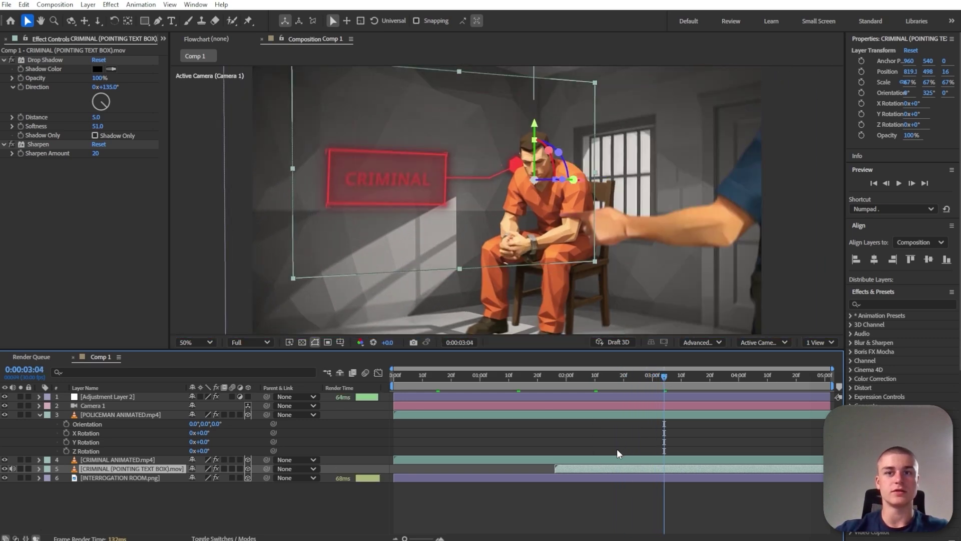
drag(600, 468, 609, 467)
drag(608, 383, 746, 370)
click(39, 468)
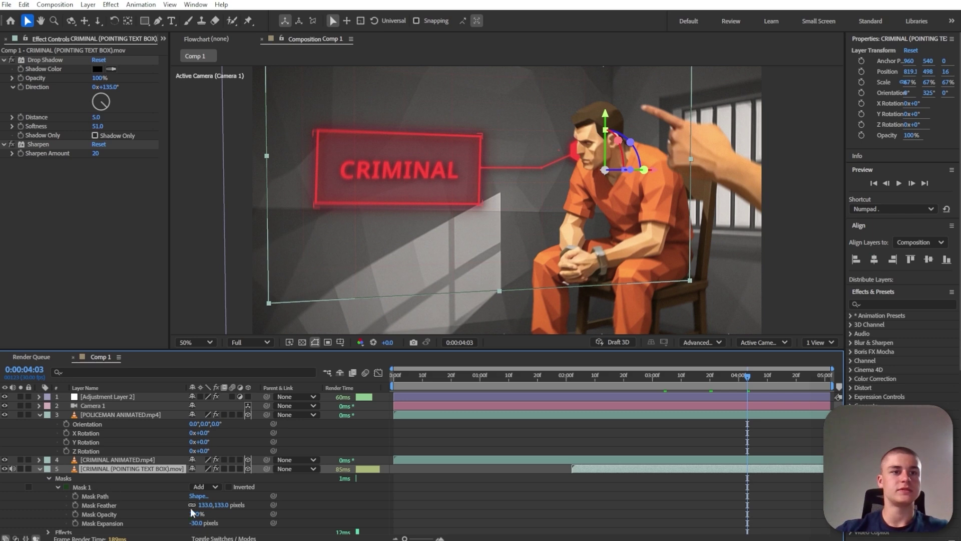
drag(213, 505, 354, 498)
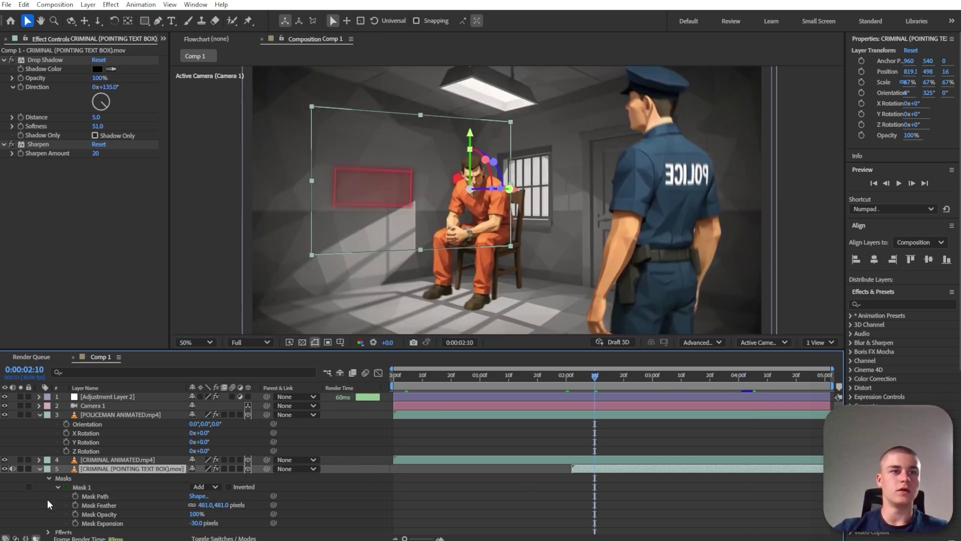
- Keyframe the callout's opacity to fade in from 0% at 0:00:02:02 to 100%
scroll(48, 501, down, 5)
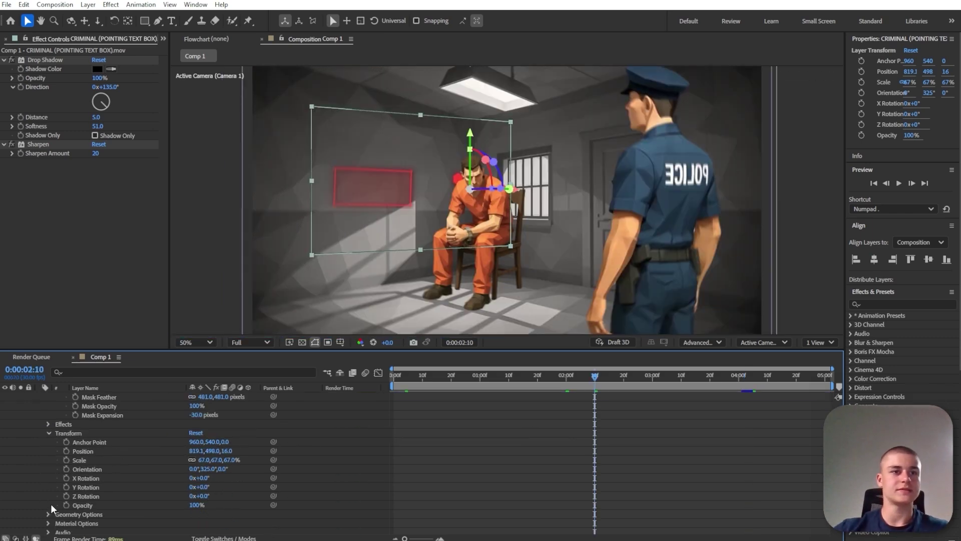
scroll(50, 503, up, 4)
key(t)
key(i)
click(66, 478)
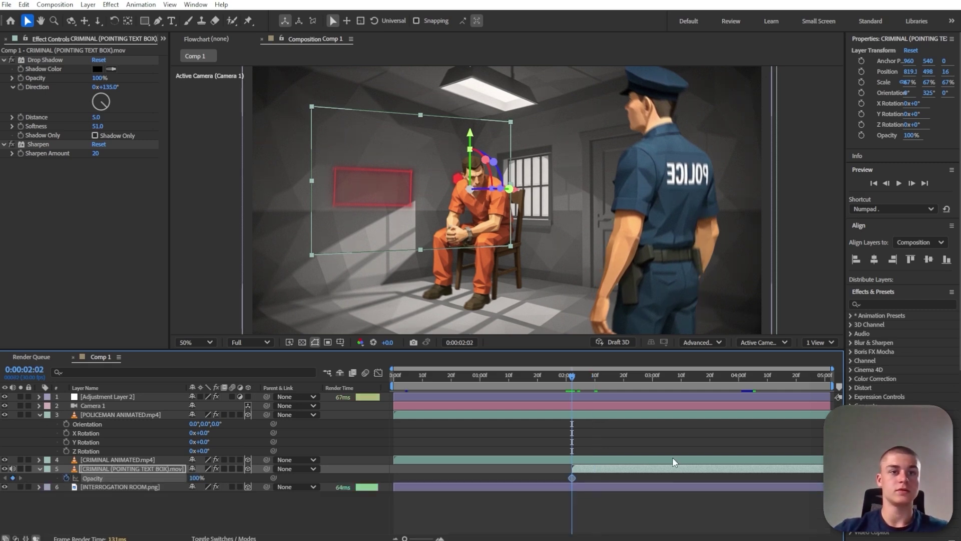
drag(571, 478, 643, 476)
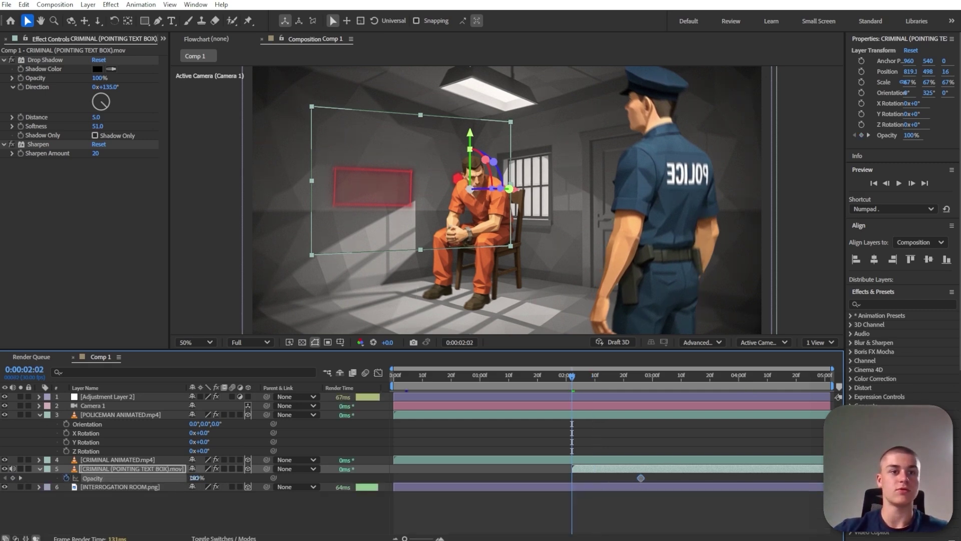
drag(194, 478, 141, 478)
click(633, 375)
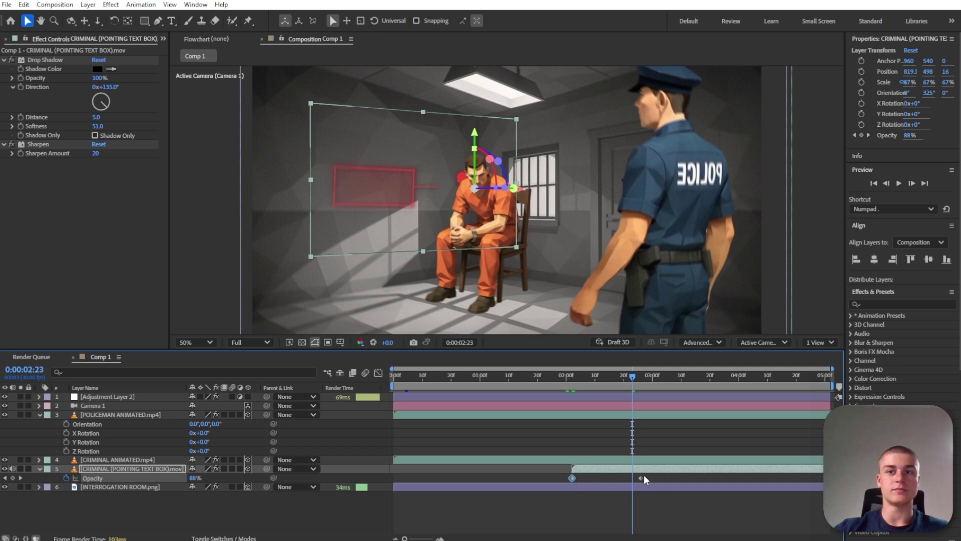
- Lengthen the callout's fade-in by moving its 100% opacity keyframe past the 3-second mark, checking the timing
drag(642, 477, 689, 476)
drag(570, 379, 625, 381)
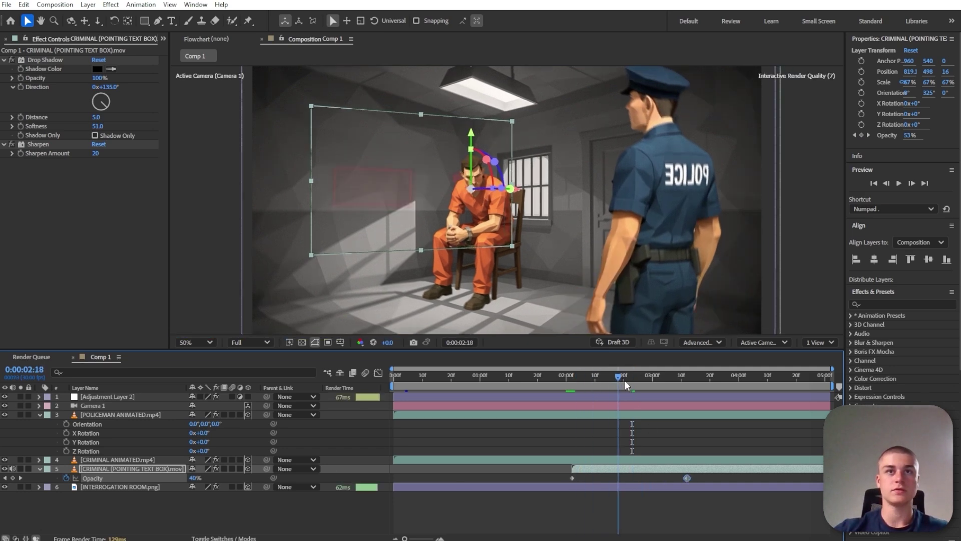
click(713, 384)
drag(687, 477, 678, 477)
click(694, 479)
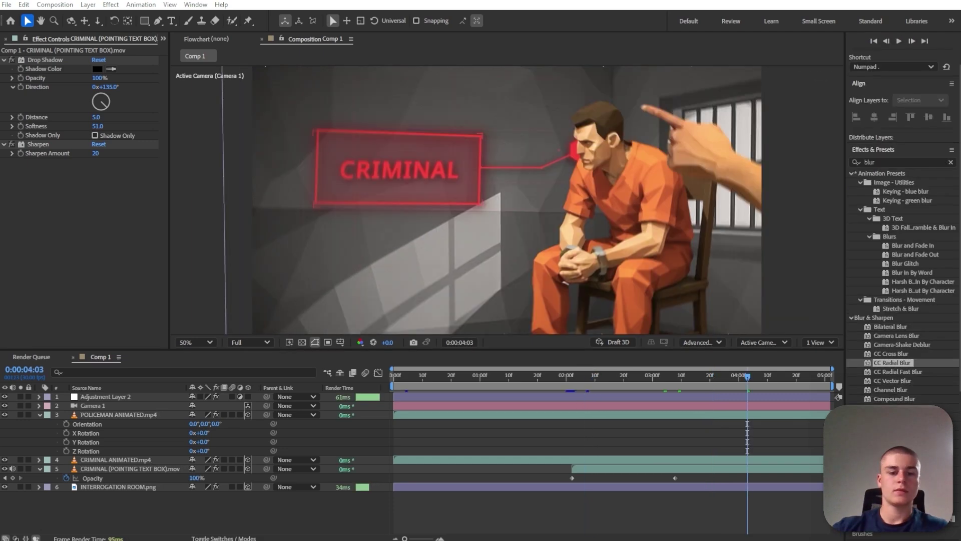
- Create a new adjustment layer above all the other layers in Comp 1
right_click(144, 513)
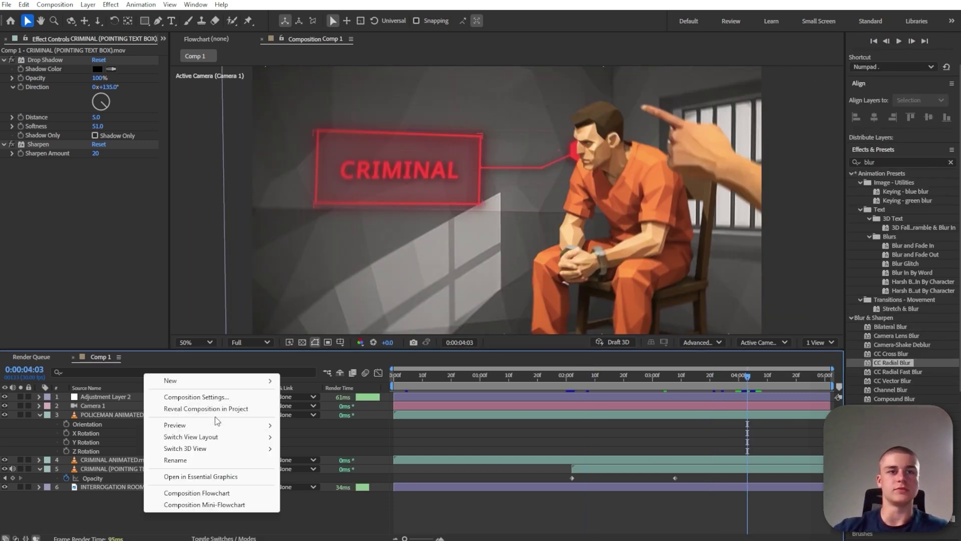
mouse_move(265, 380)
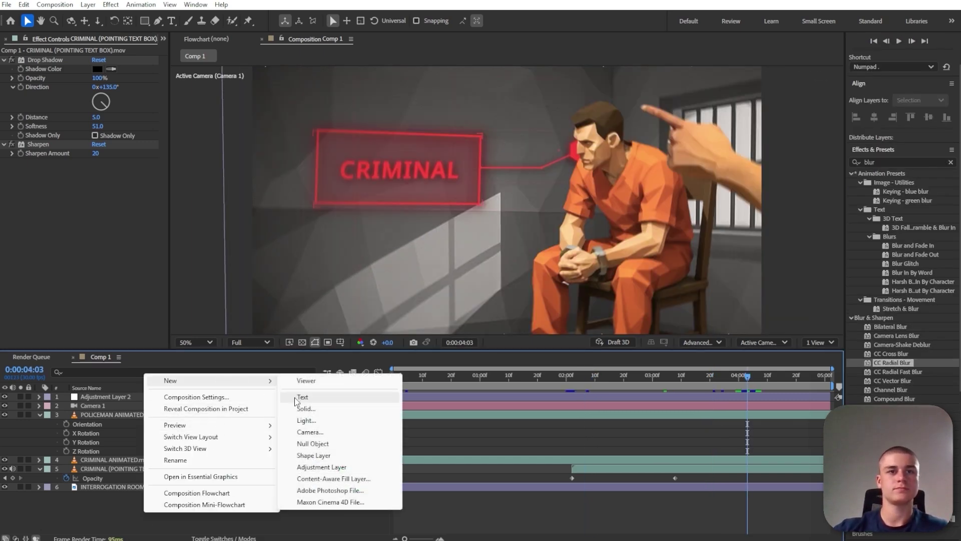
click(330, 466)
- Apply Lumetri Color to the new adjustment layer and set its vignette amount to -0.3
key(ctrl+5)
text(lumetr)
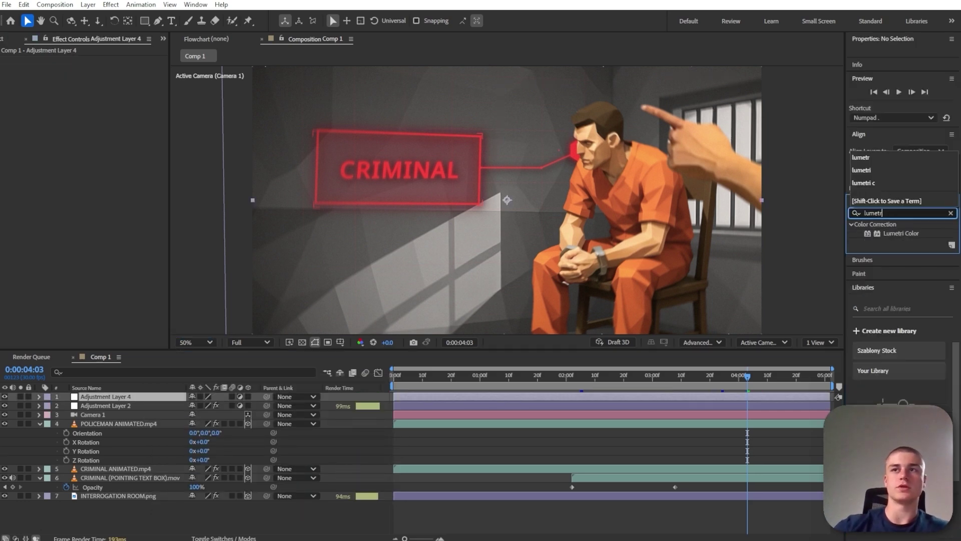
drag(913, 233, 125, 397)
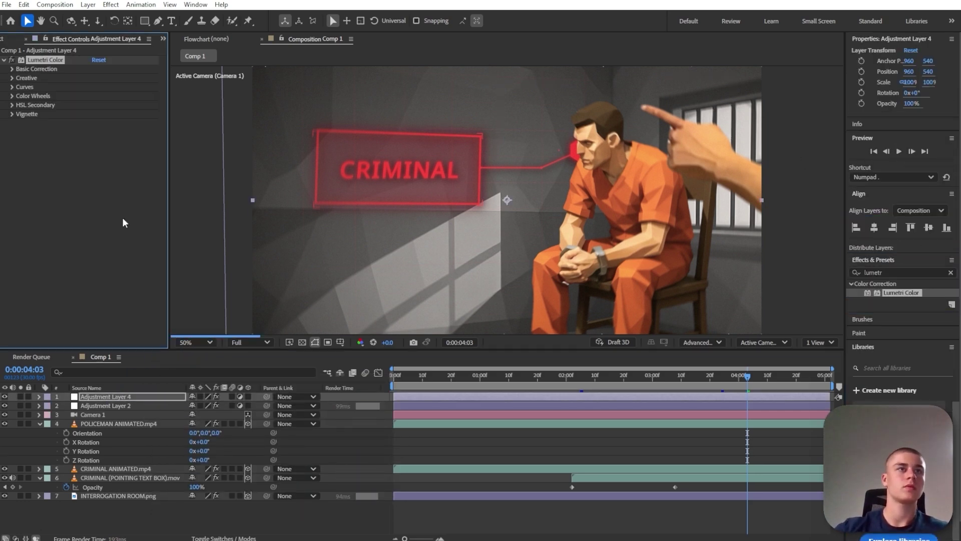
click(14, 114)
drag(98, 133, 92, 134)
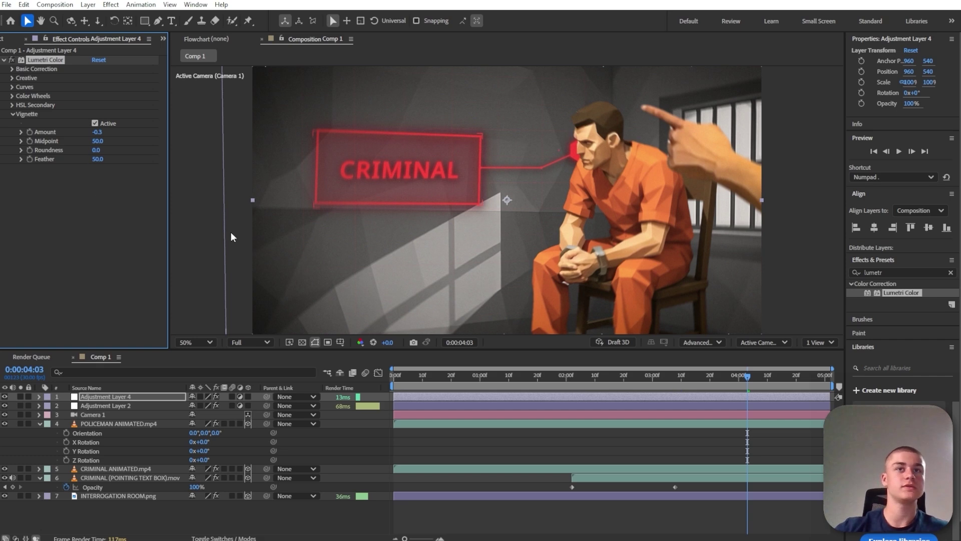
- Add CC Radial Blur to the new adjustment layer with the Centered Zoom type and an amount of 5
click(896, 272)
text(blur)
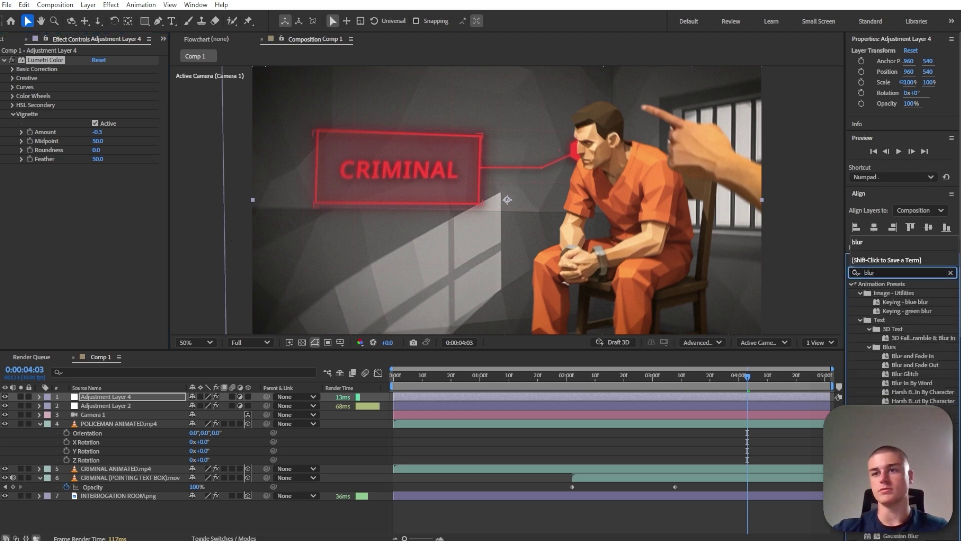
drag(899, 374, 79, 203)
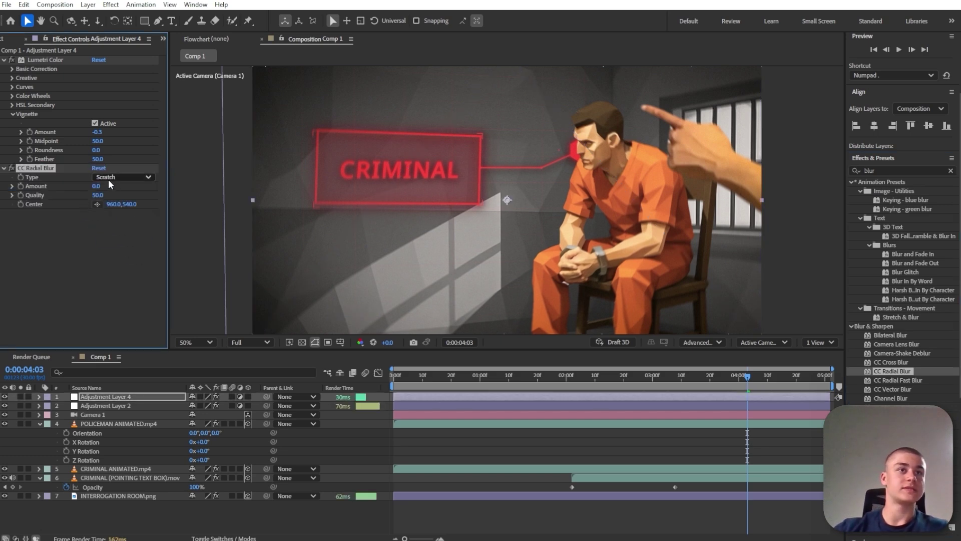
click(108, 178)
click(133, 213)
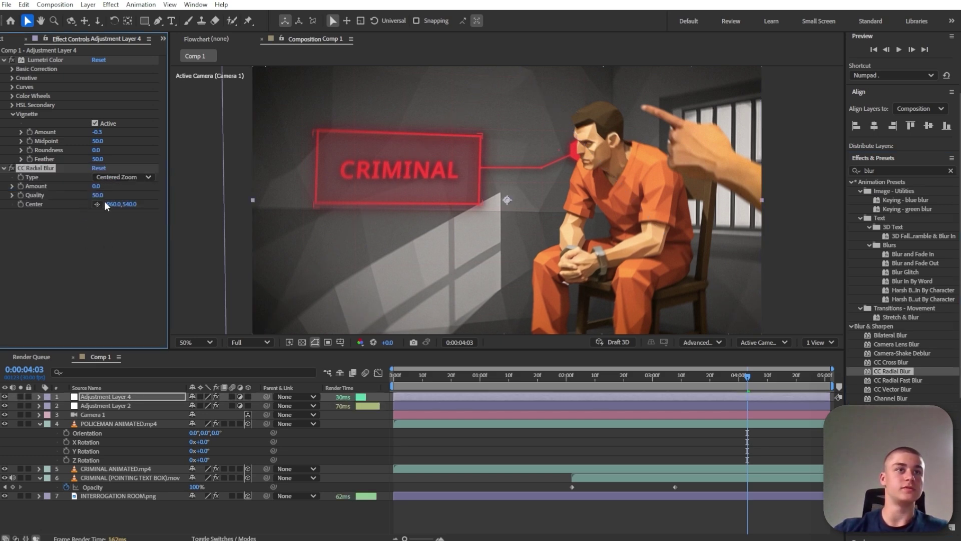
drag(96, 187, 100, 187)
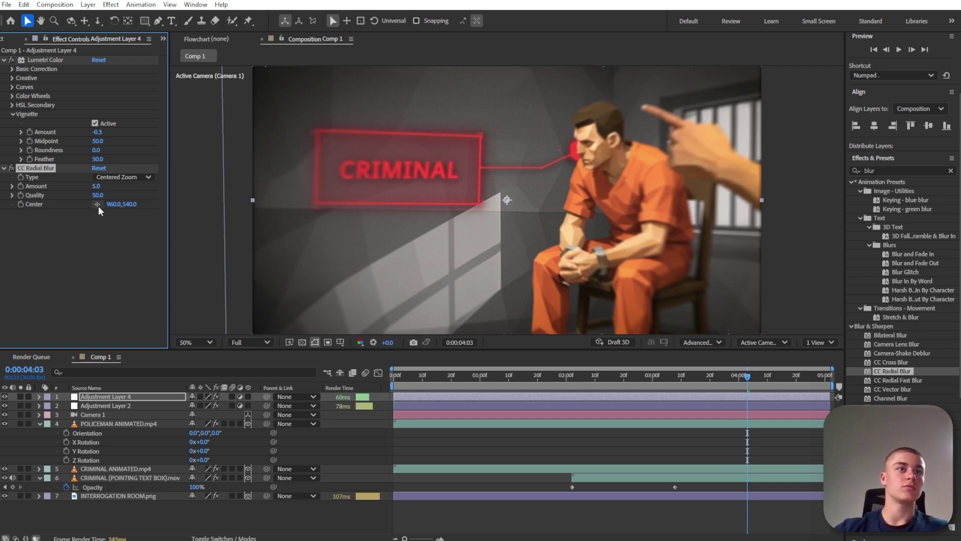
- Reposition the CC Radial Blur center onto the CRIMINAL callout text, at about 576, 436
click(98, 205)
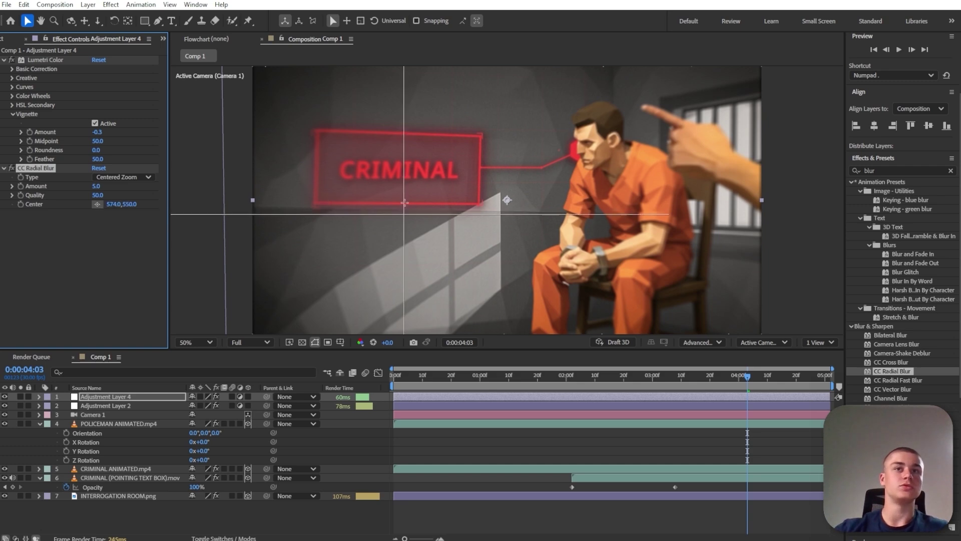
click(405, 172)
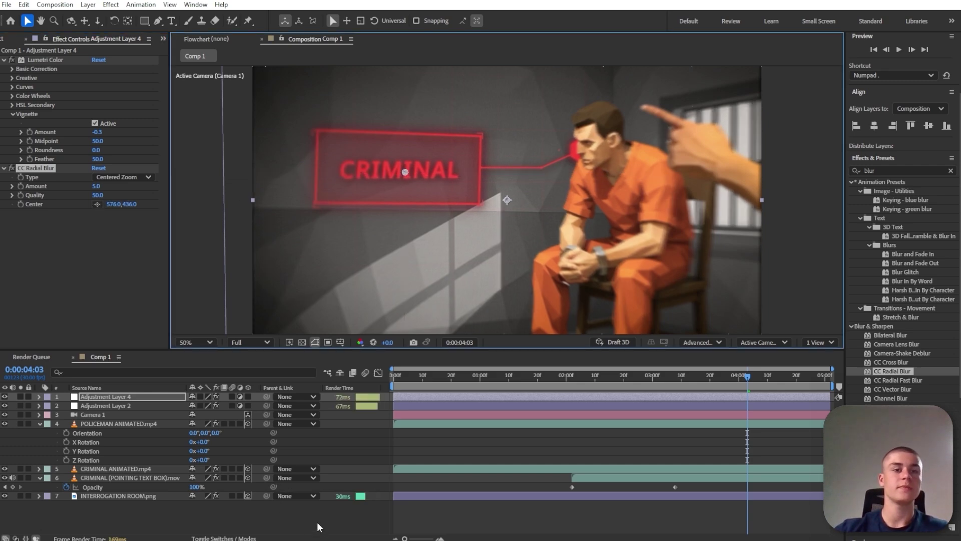
- Keyframe the top adjustment layer's opacity to fade in from 0% at about 0:00:02:08 to 100% at 0:00:03:07
drag(714, 374, 589, 375)
click(39, 397)
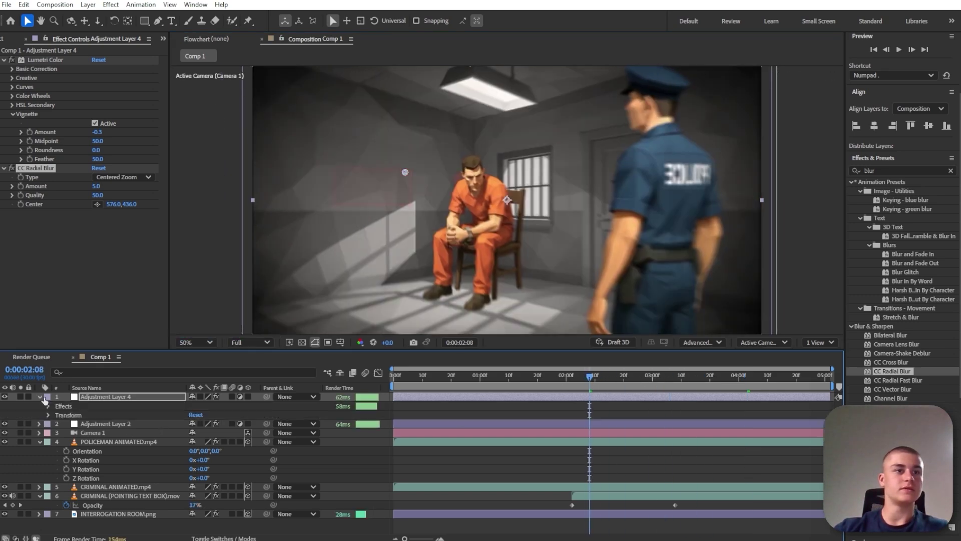
click(126, 397)
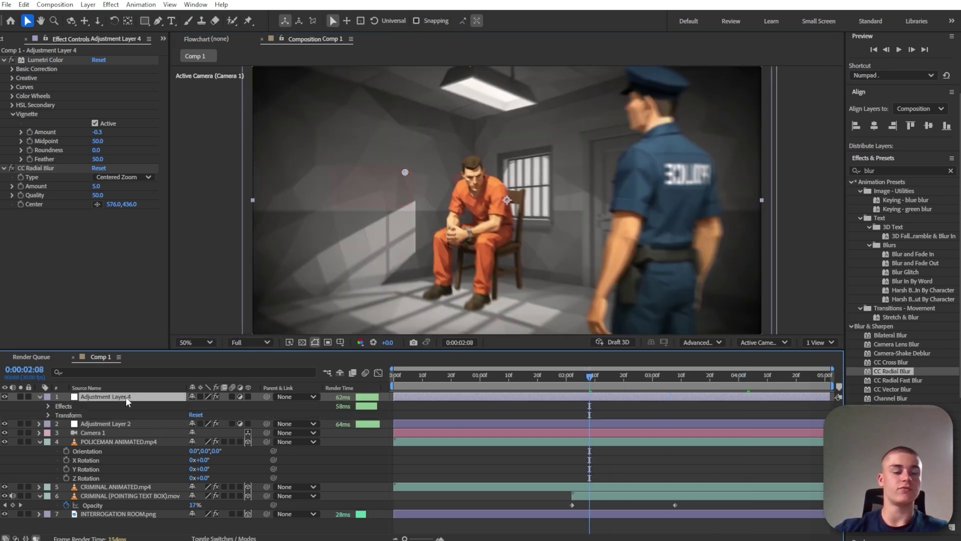
key(t)
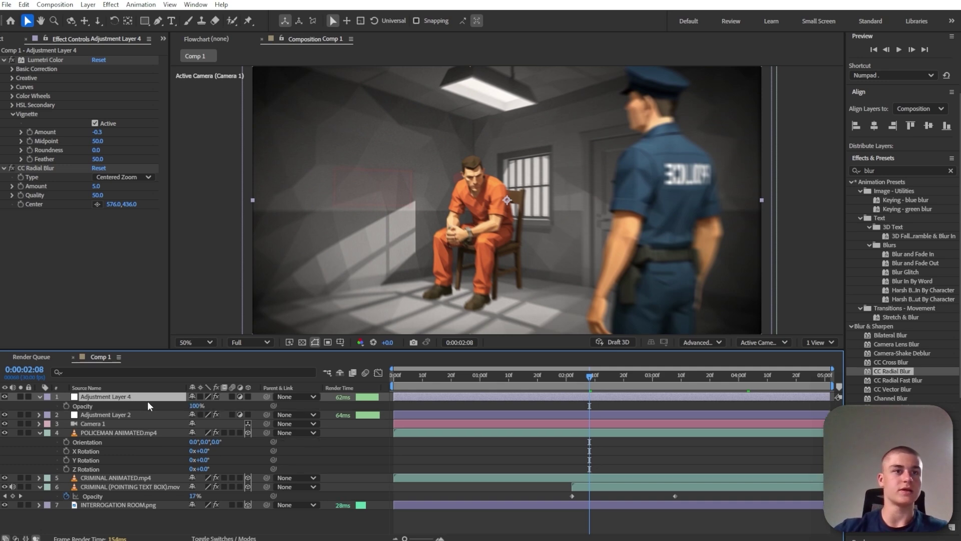
click(66, 406)
drag(202, 406, 111, 406)
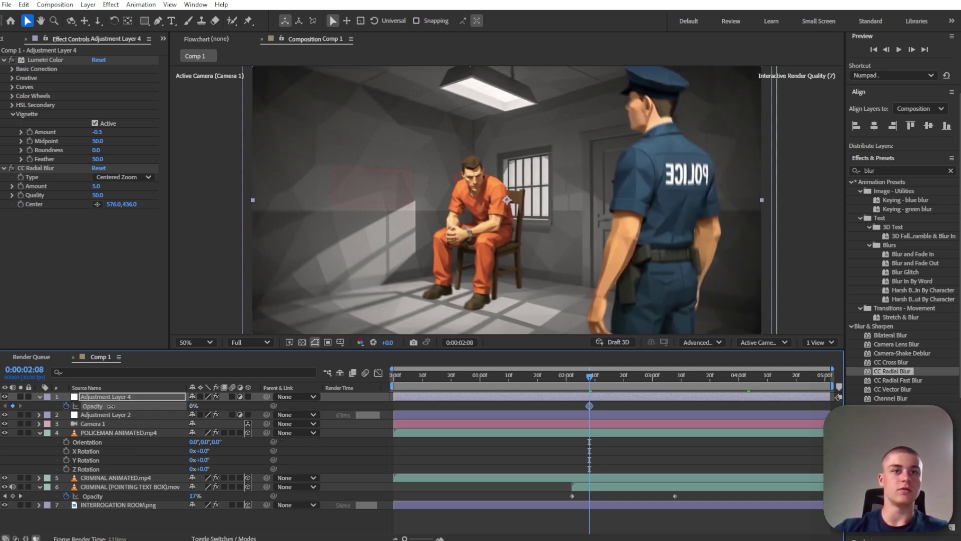
drag(591, 379, 668, 382)
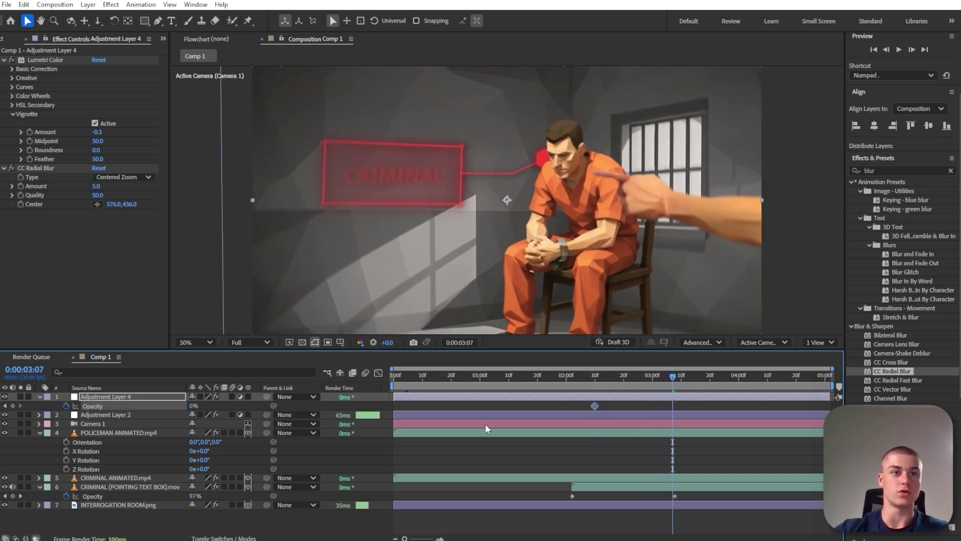
drag(193, 406, 245, 406)
- Keyframe the POLICEMAN ANIMATED layer's orientation from 0° at 0:00:02:24 to a Z value of 354° at 0:00:03:09
click(149, 488)
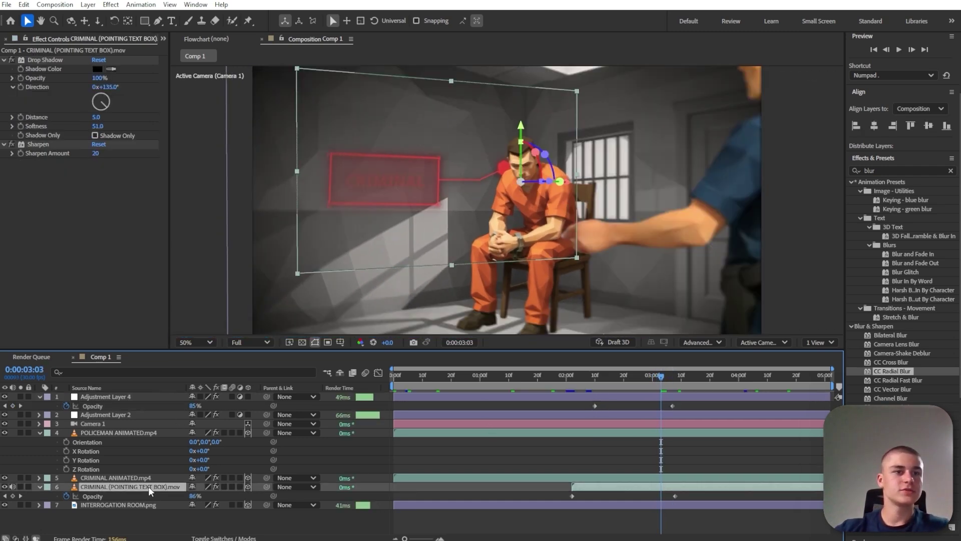
click(134, 432)
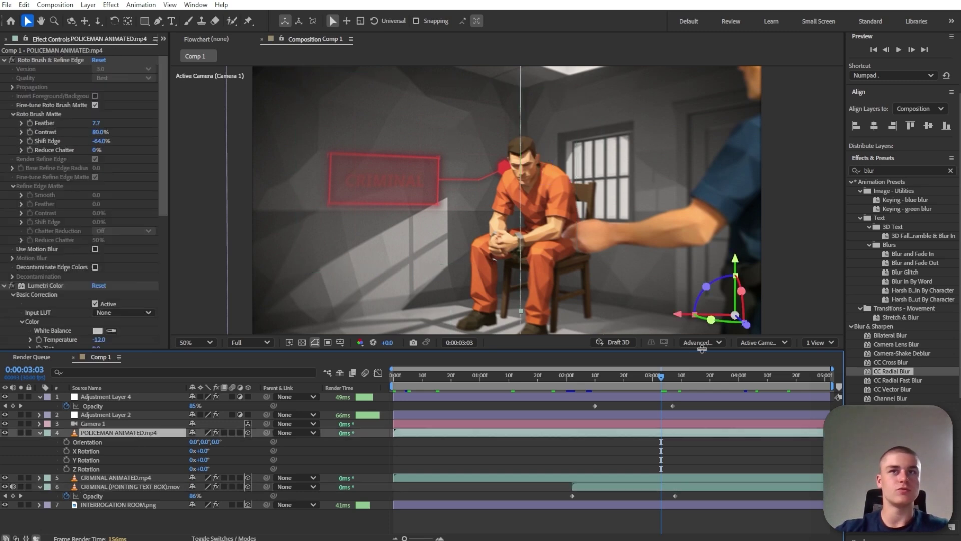
mouse_move(662, 379)
mouse_down()
mouse_move(648, 381)
mouse_move(660, 381)
mouse_up()
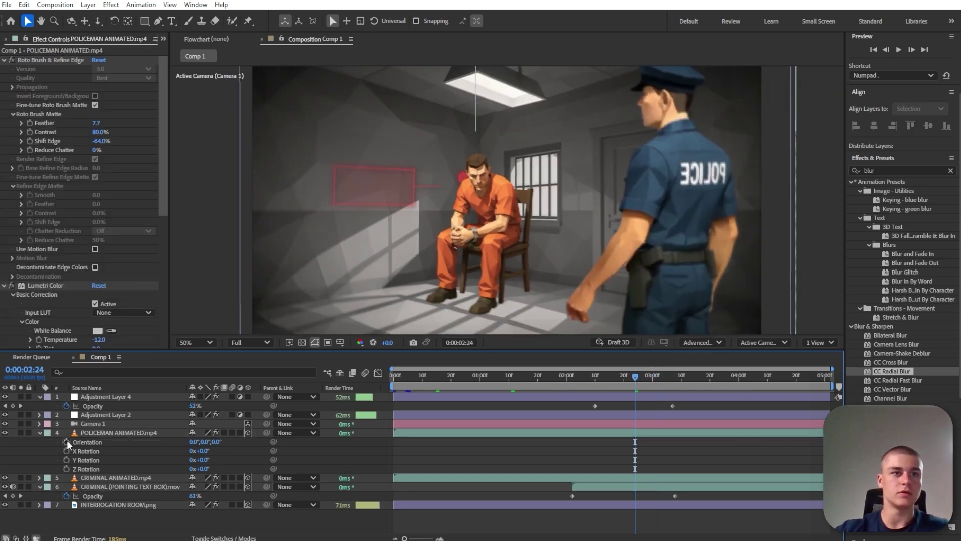
click(67, 442)
drag(650, 378, 678, 380)
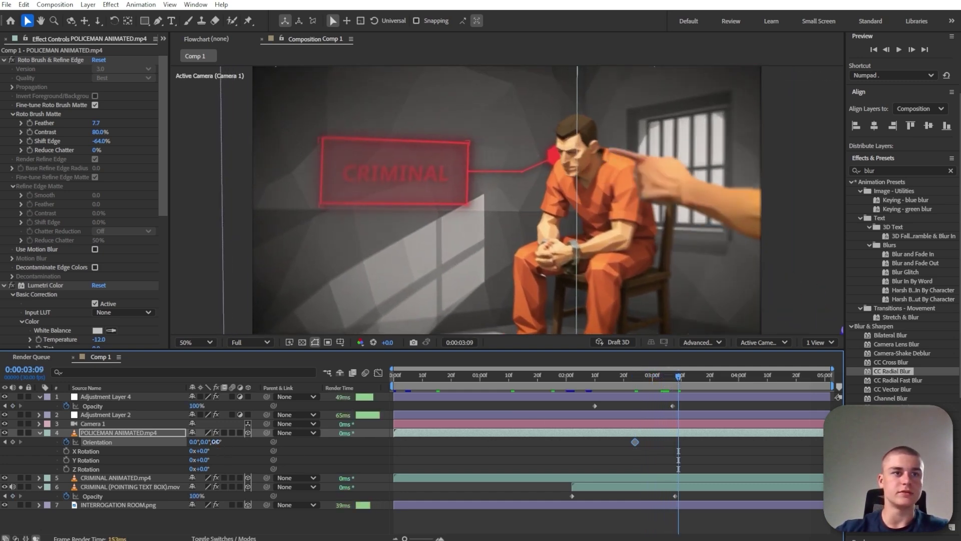
drag(215, 442, 340, 445)
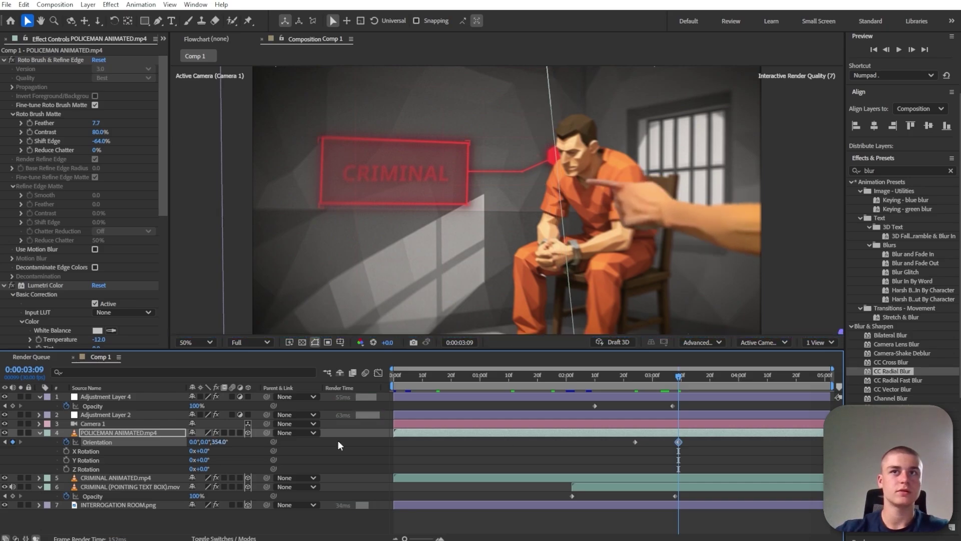